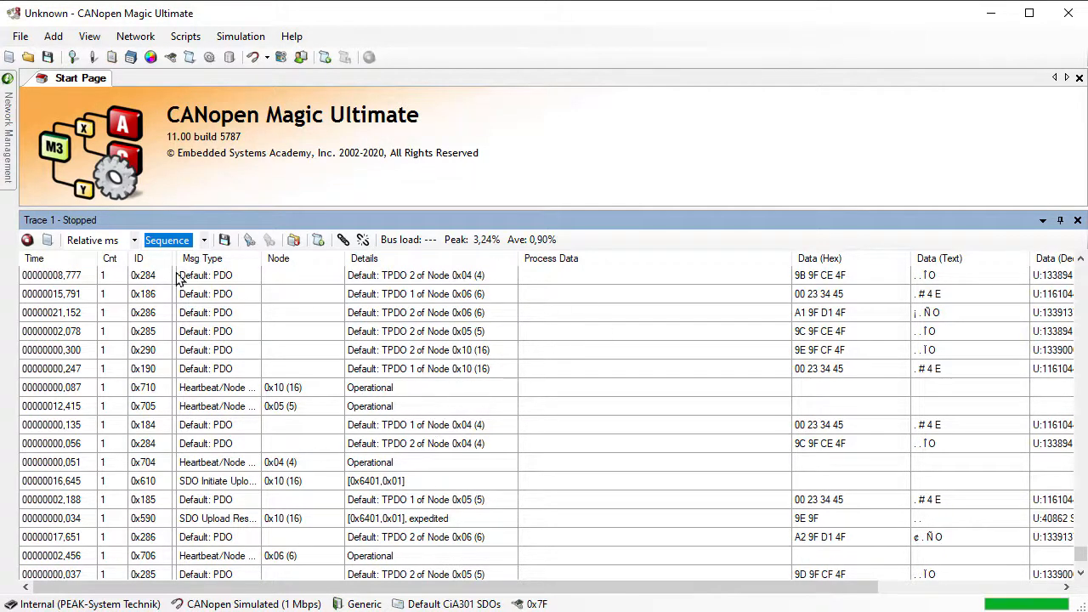
# Start the trace recording and switch its recording mode to Fixed
pyautogui.click(28, 240)
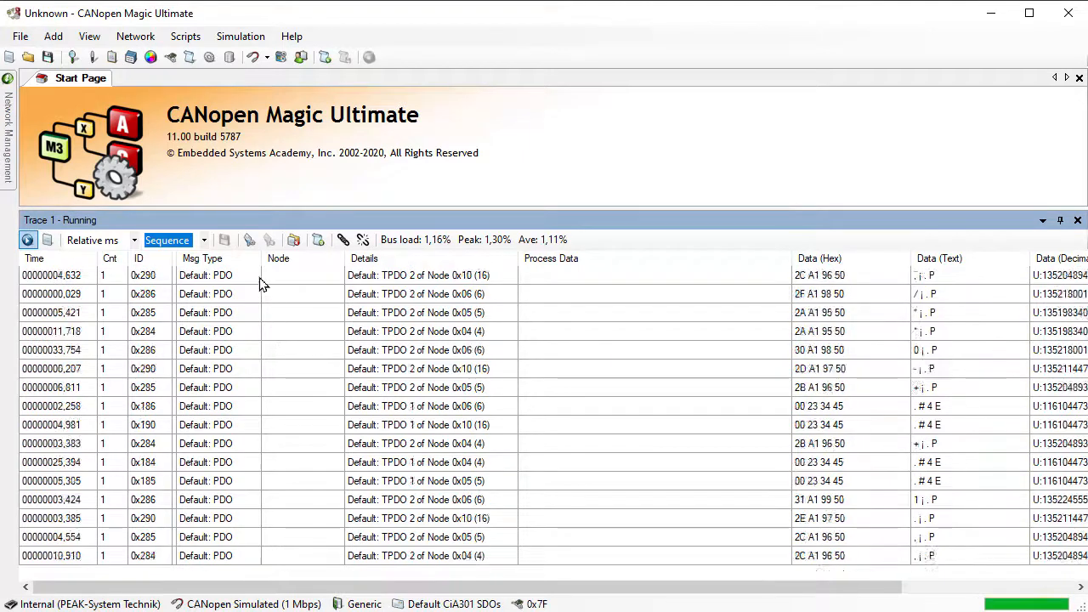
pyautogui.click(204, 240)
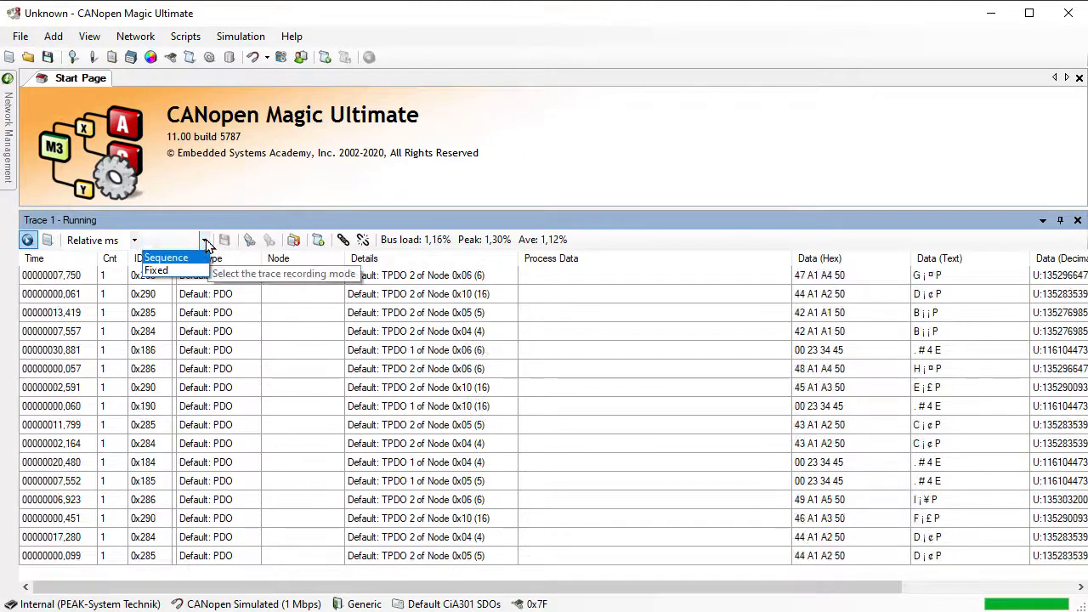
pyautogui.click(177, 271)
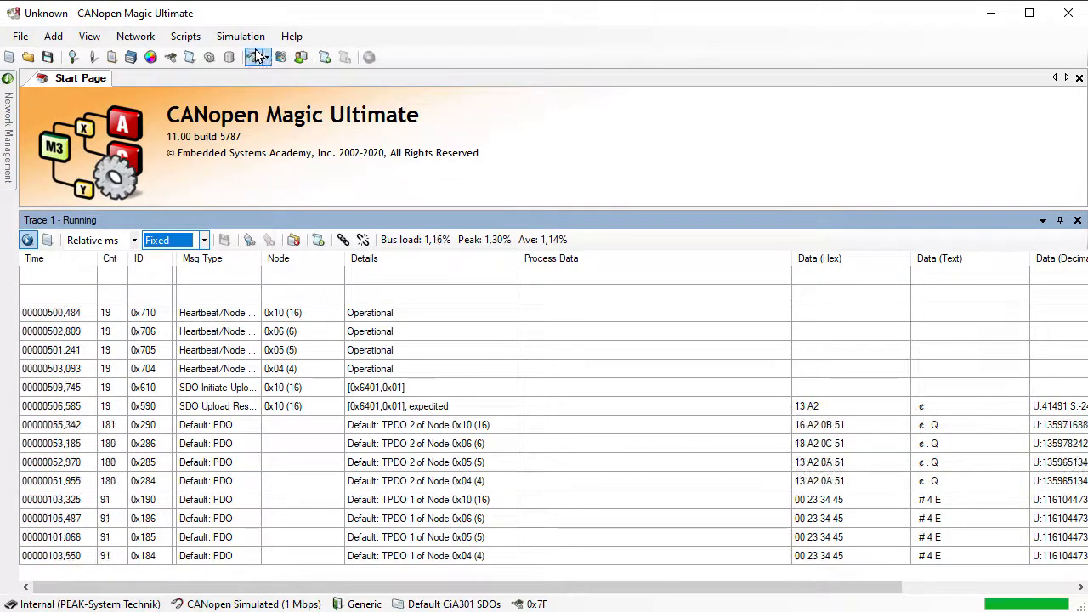
# Open the network description for editing and enlarge its pane in width and height
pyautogui.click(141, 39)
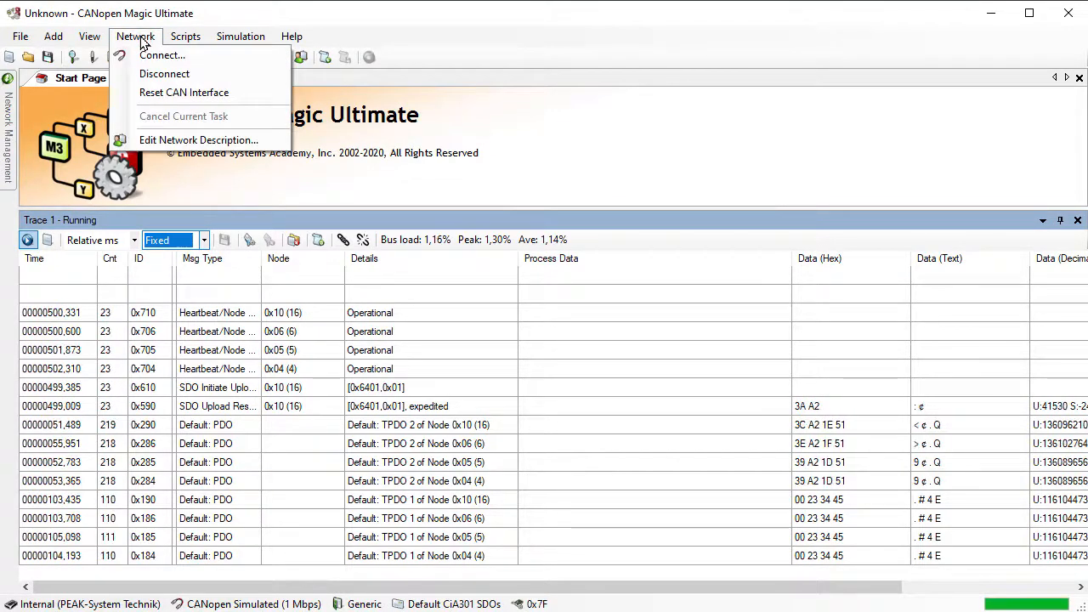
pyautogui.click(221, 142)
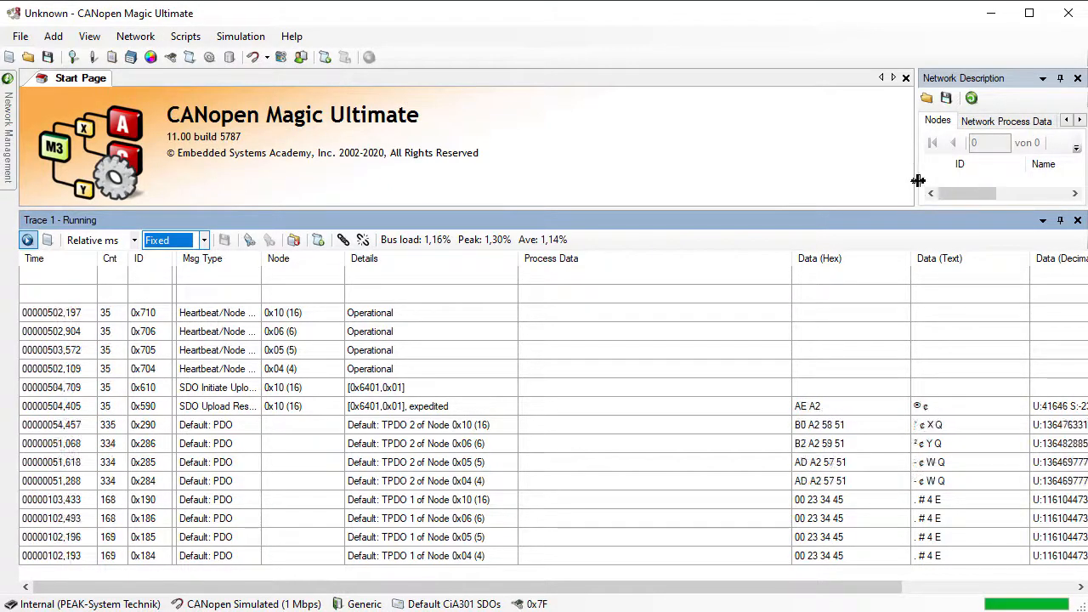
pyautogui.moveTo(916, 180); pyautogui.dragTo(365, 177)
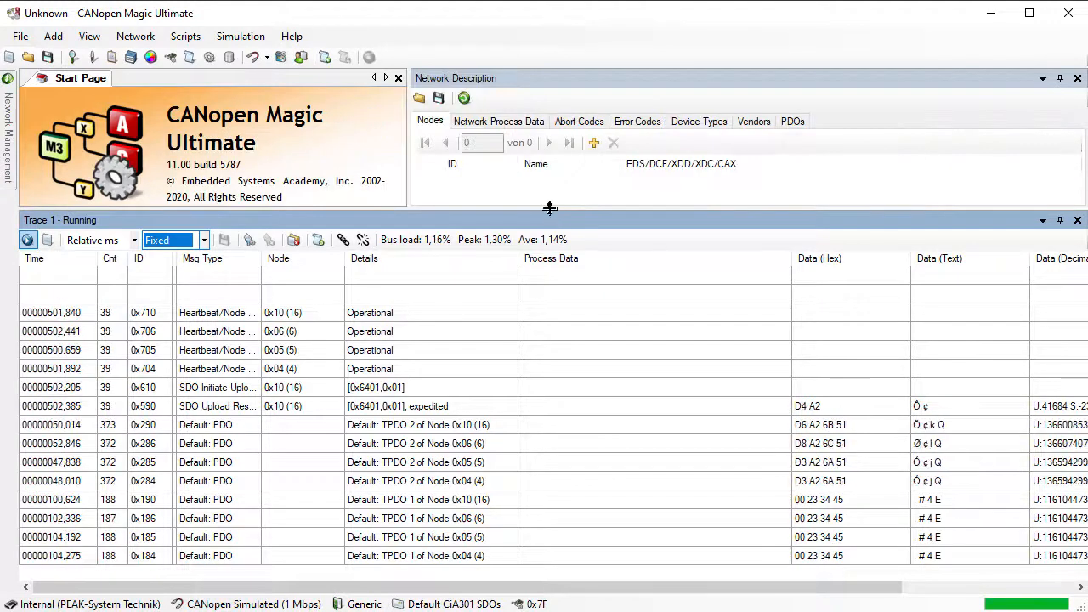
pyautogui.moveTo(551, 209); pyautogui.dragTo(545, 328)
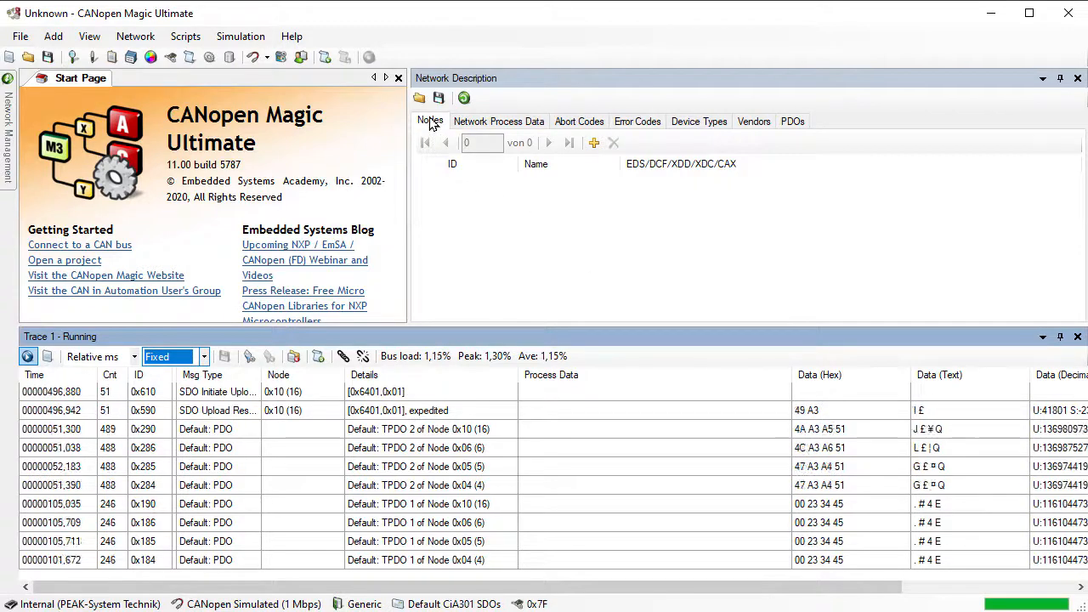
# Add four nodes to the network description with the IDs 0x04, 0x05, 0x06 and 0x10
pyautogui.click(594, 143)
pyautogui.click(510, 181)
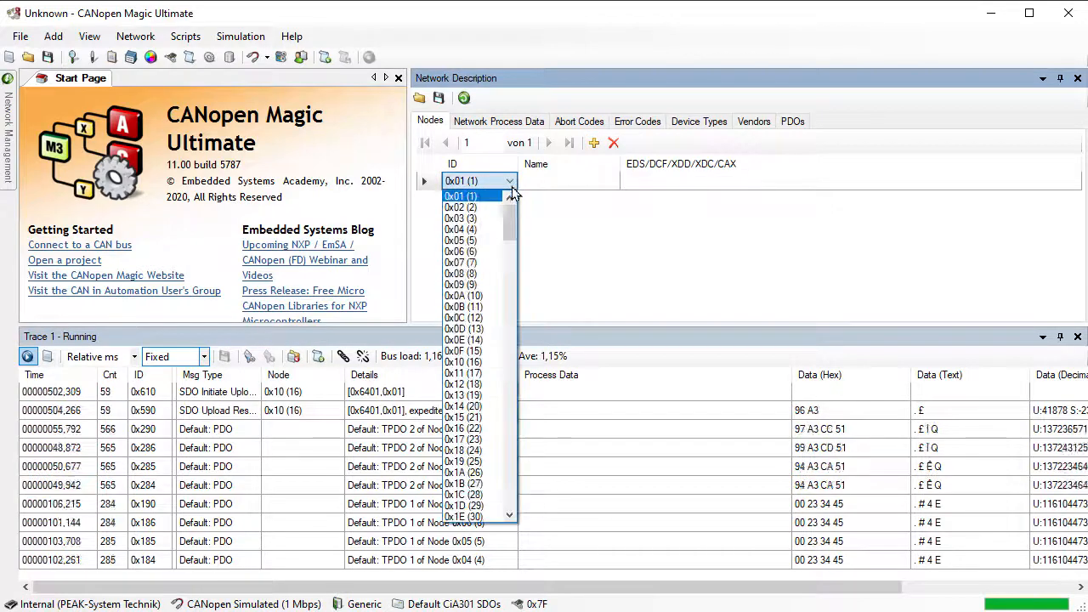
pyautogui.click(502, 236)
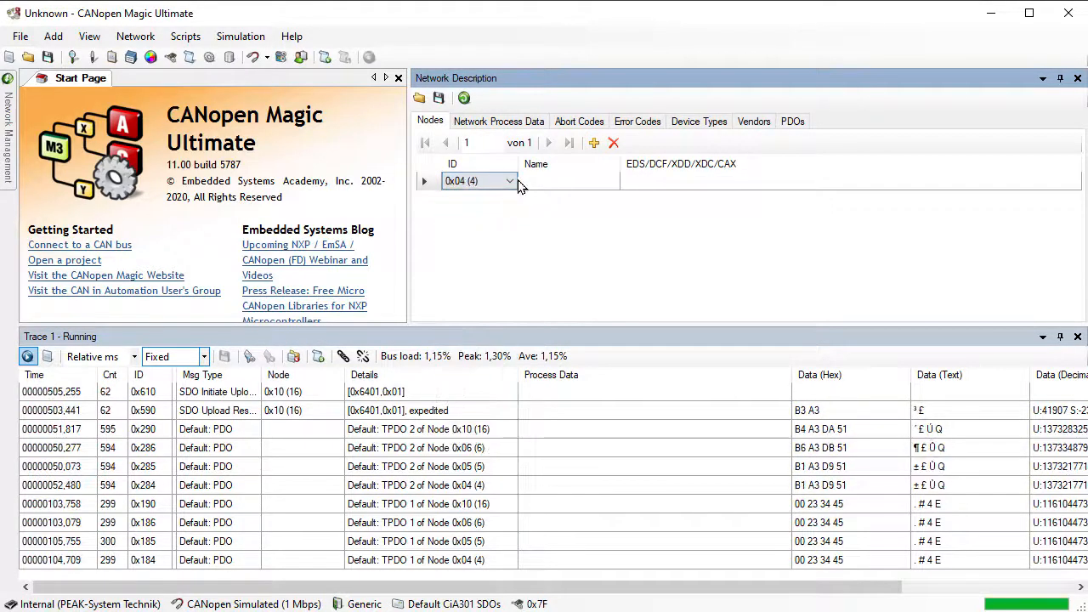
pyautogui.click(594, 143)
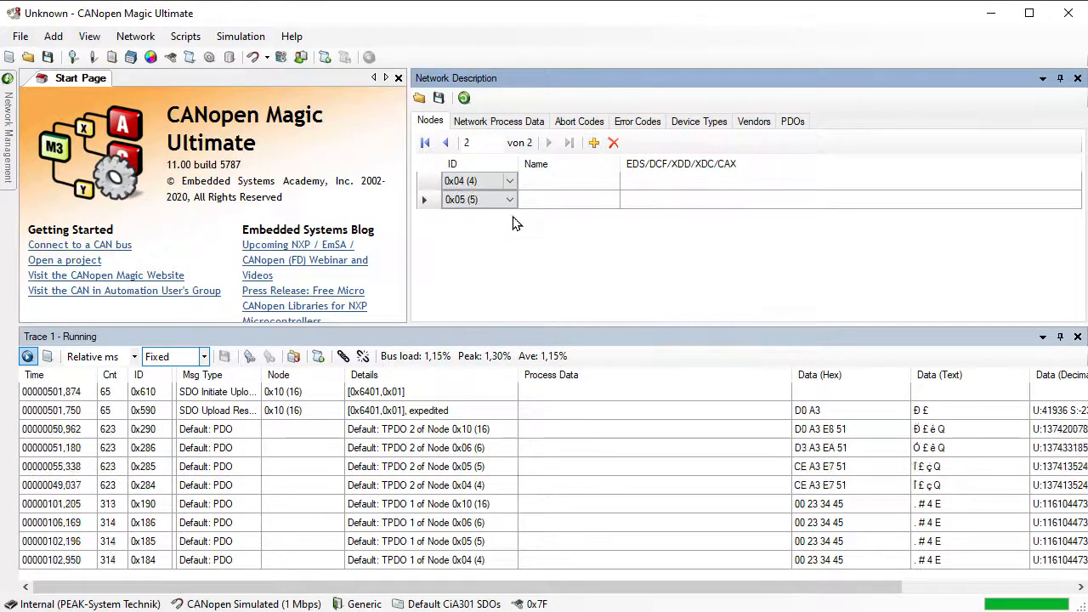
pyautogui.click(594, 144)
pyautogui.click(594, 144)
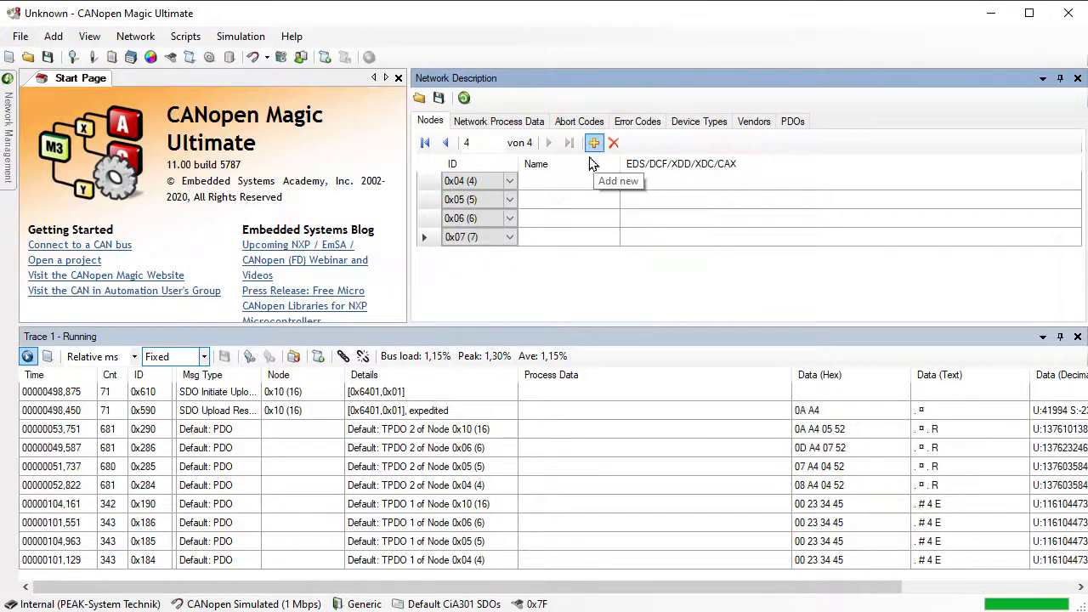
pyautogui.click(510, 237)
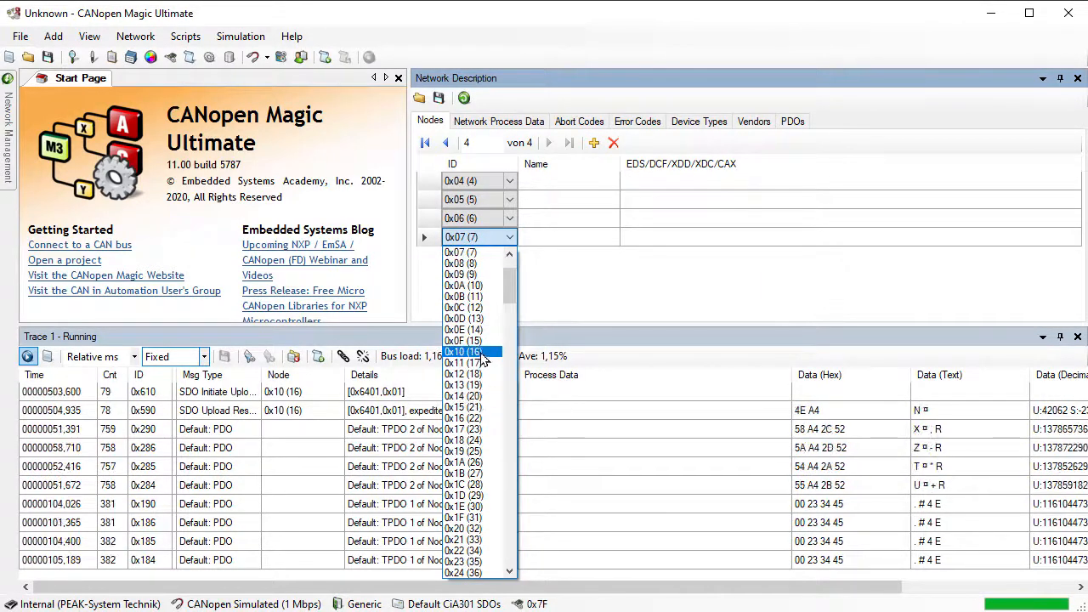
pyautogui.click(476, 352)
# Name nodes 0x04, 0x05, 0x06 and 0x10 as IO_1, IO_2, IO_3 and IO_X respectively
pyautogui.click(587, 180)
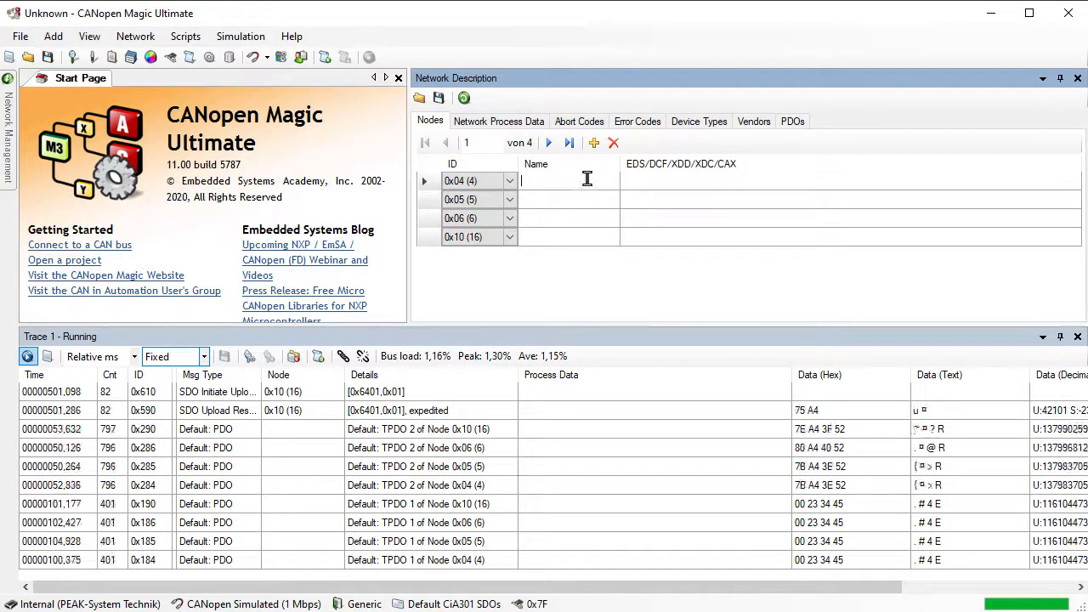
pyautogui.write('IO')
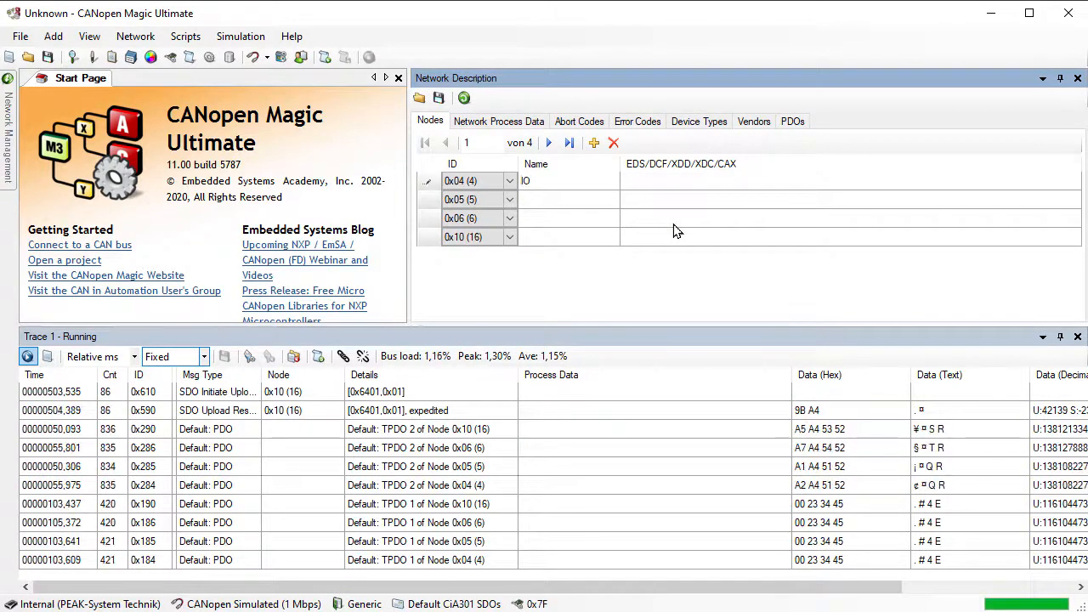
pyautogui.write('_1')
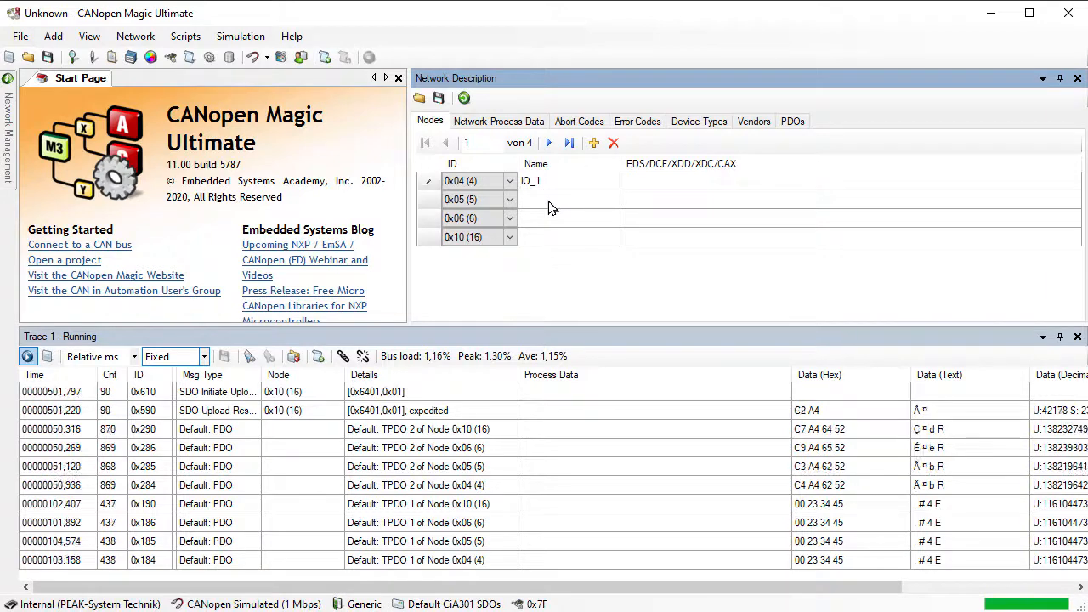
pyautogui.click(549, 206)
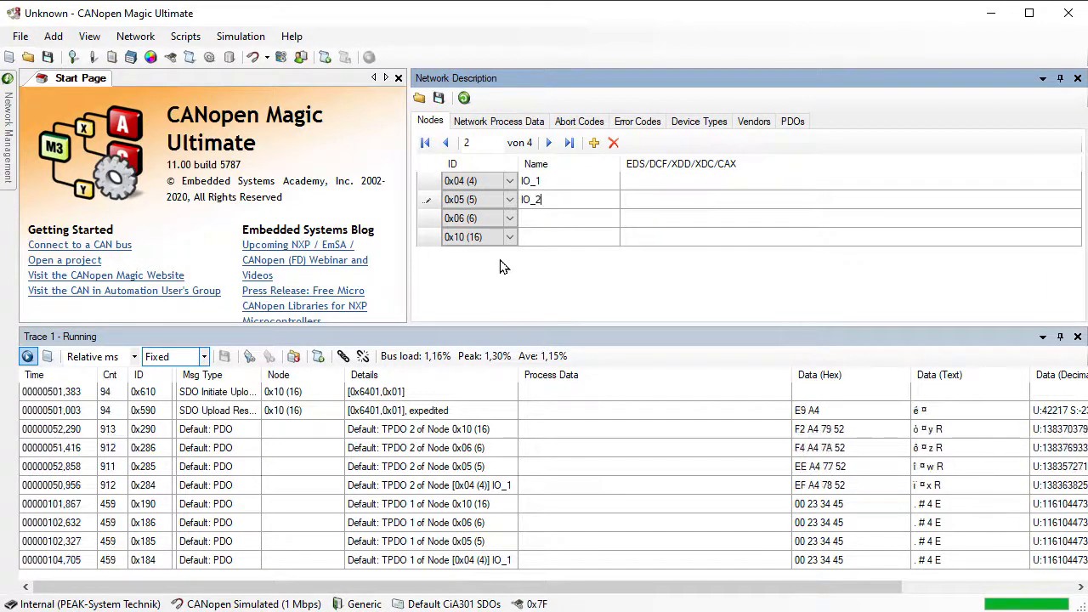
pyautogui.click(581, 221)
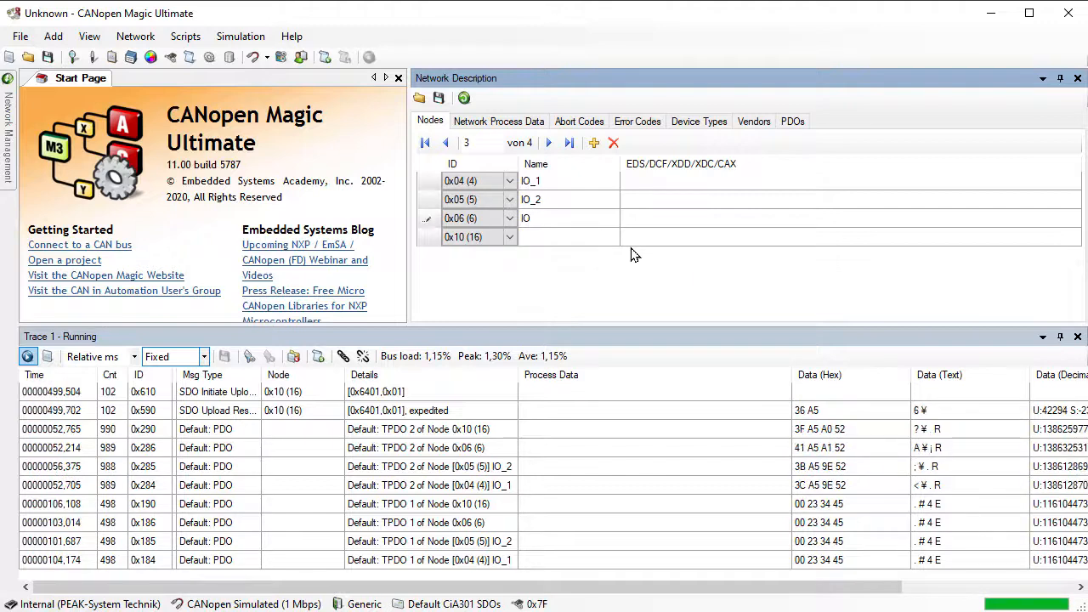
pyautogui.write('IO_3')
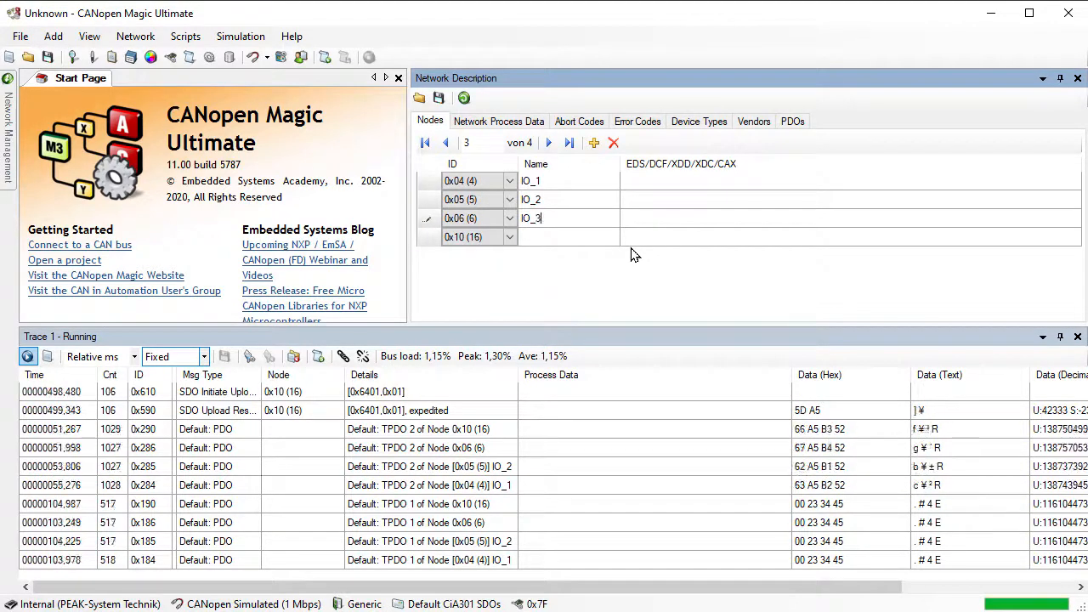
pyautogui.click(551, 238)
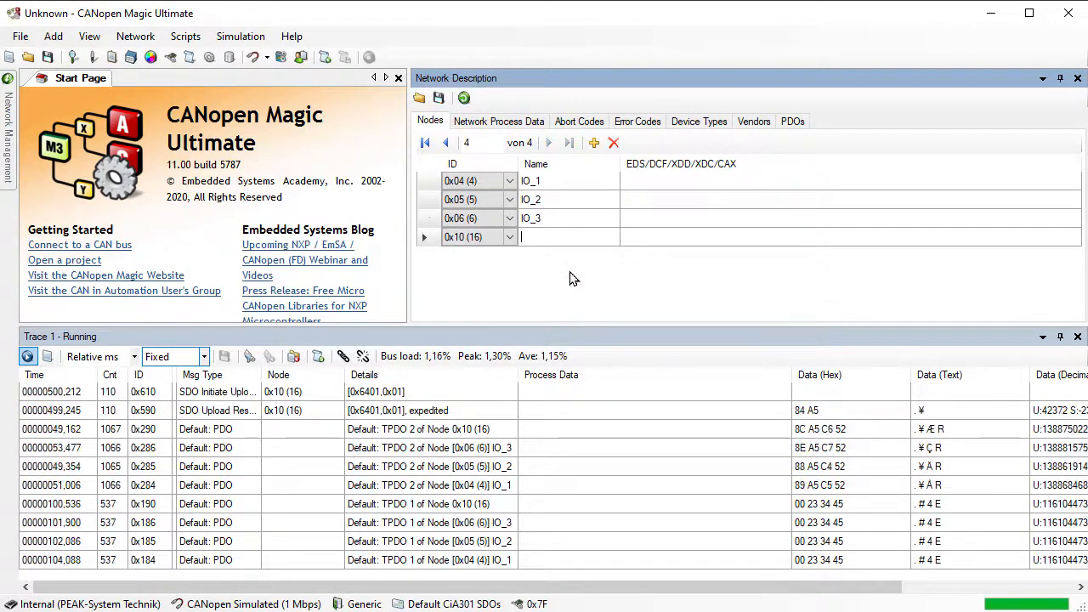
pyautogui.write('IO_X')
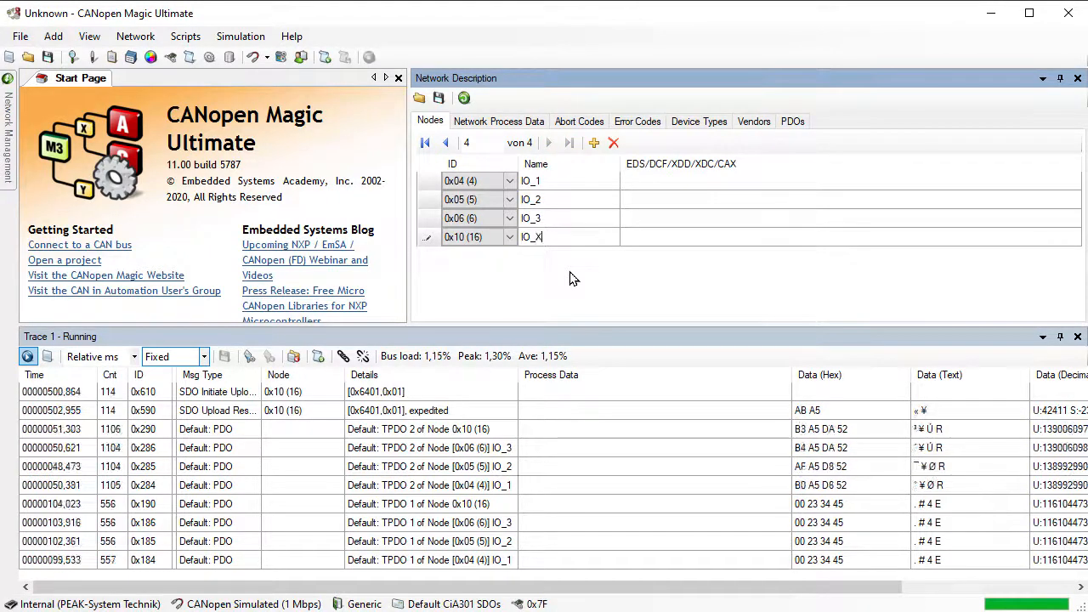
pyautogui.click(575, 223)
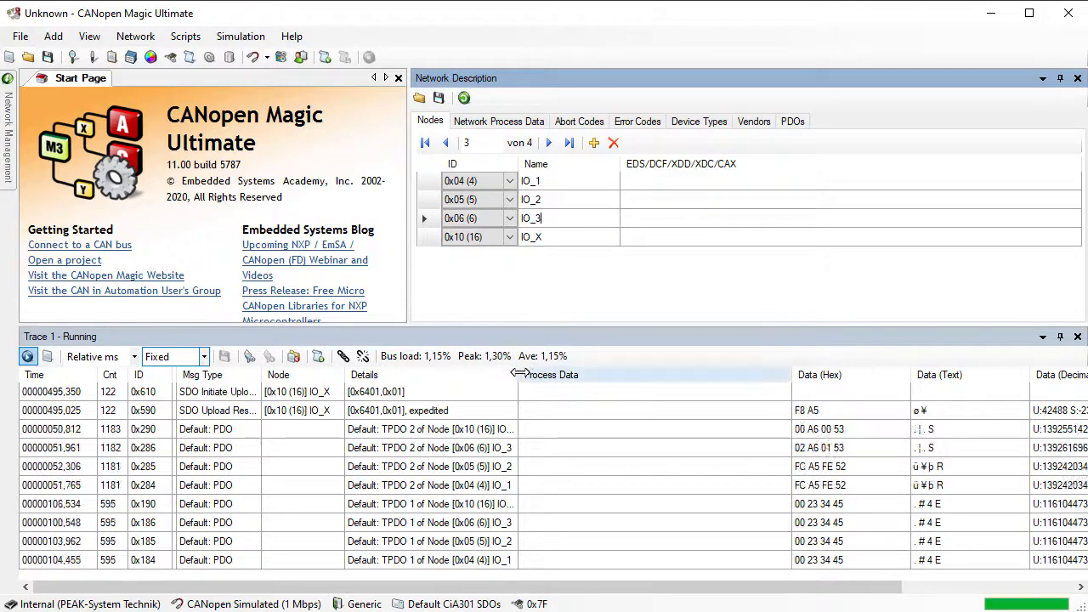
# Widen the trace's Details column to fit the node names and make the trace pane slightly taller
pyautogui.moveTo(518, 374); pyautogui.dragTo(529, 374)
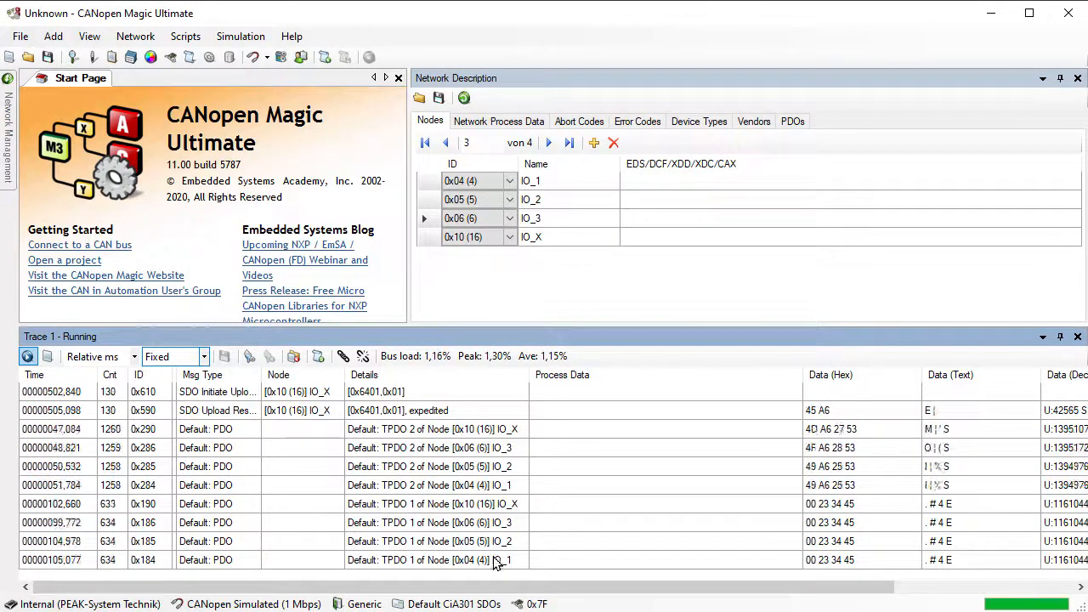
pyautogui.moveTo(451, 327); pyautogui.dragTo(462, 264)
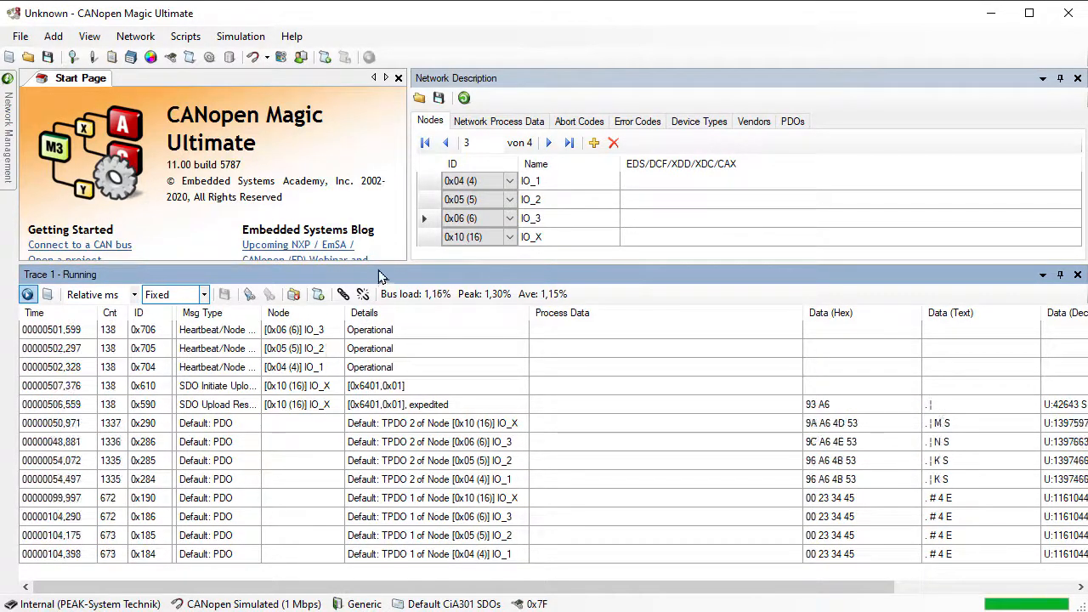
pyautogui.moveTo(378, 262); pyautogui.dragTo(378, 312)
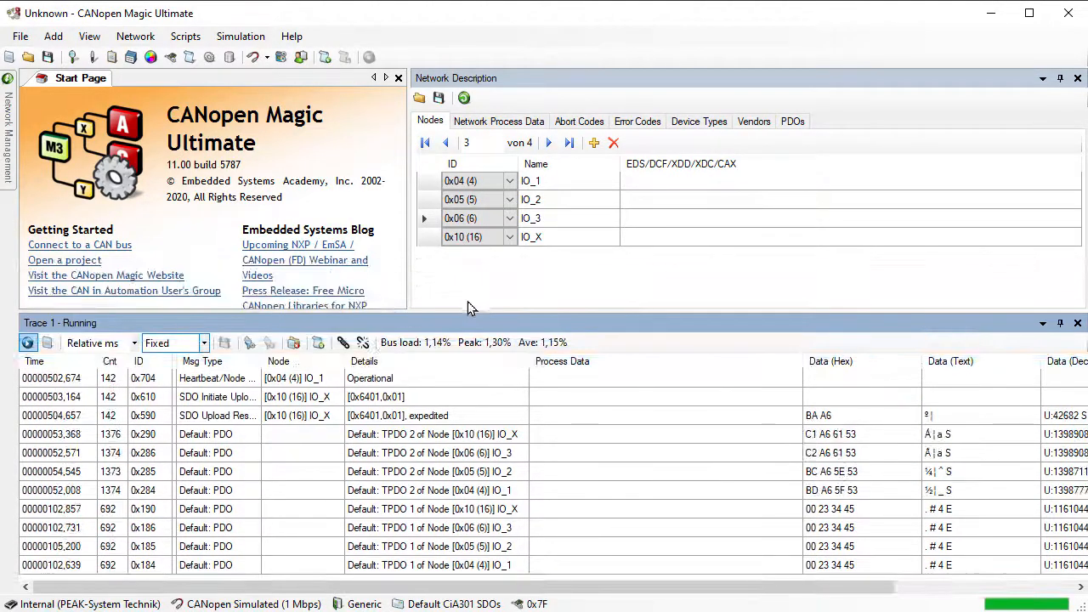
pyautogui.moveTo(459, 312); pyautogui.dragTo(460, 286)
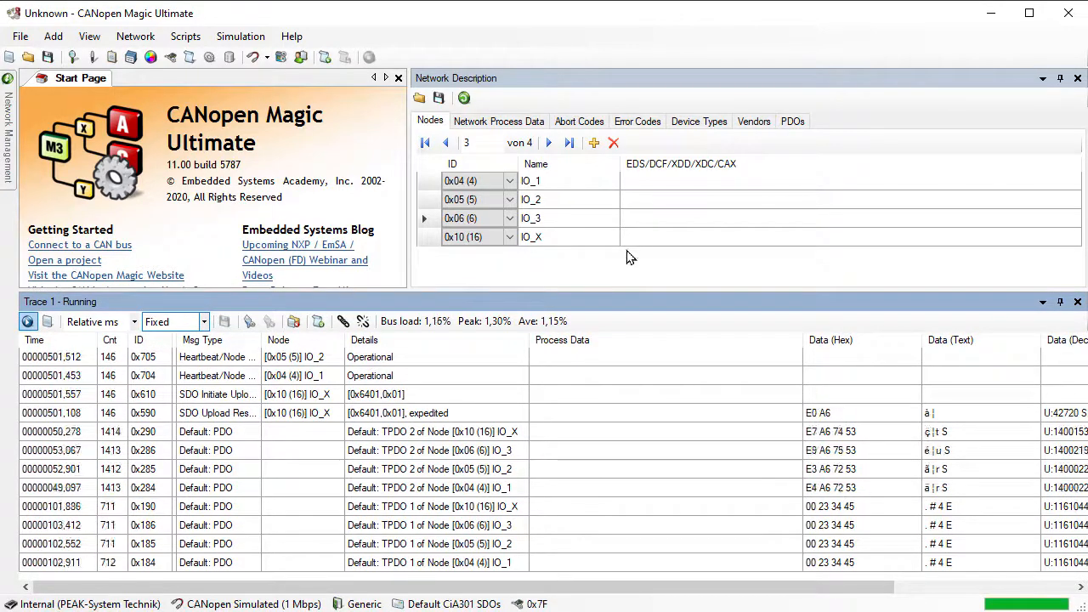
# Assign the file MicroCANopenPlusCiA401.eds from the SimulationNodes folder to all four nodes
pyautogui.doubleClick(654, 186)
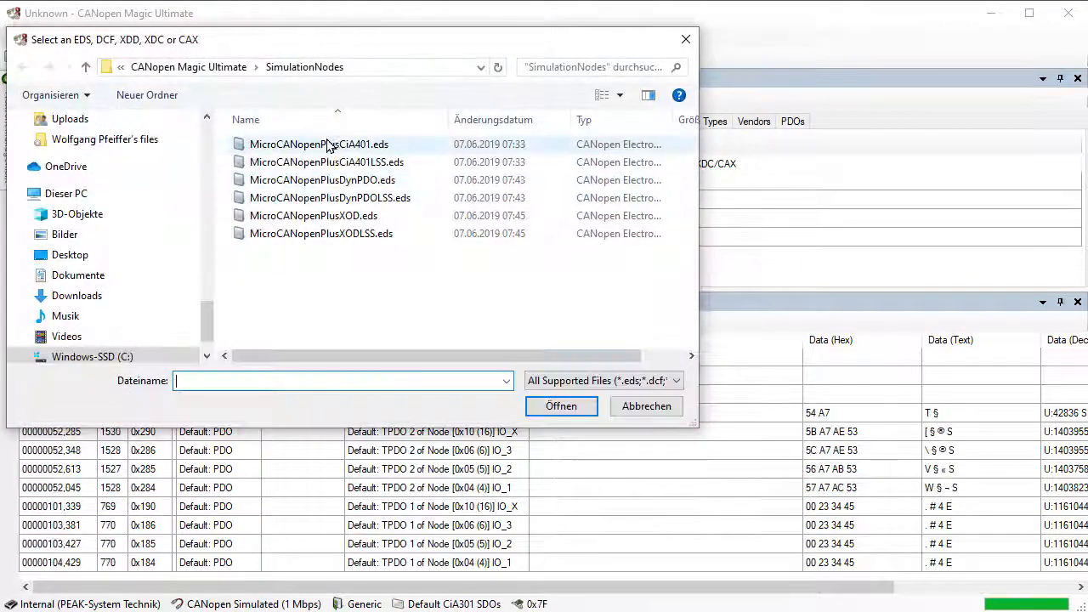
pyautogui.click(328, 145)
pyautogui.click(562, 407)
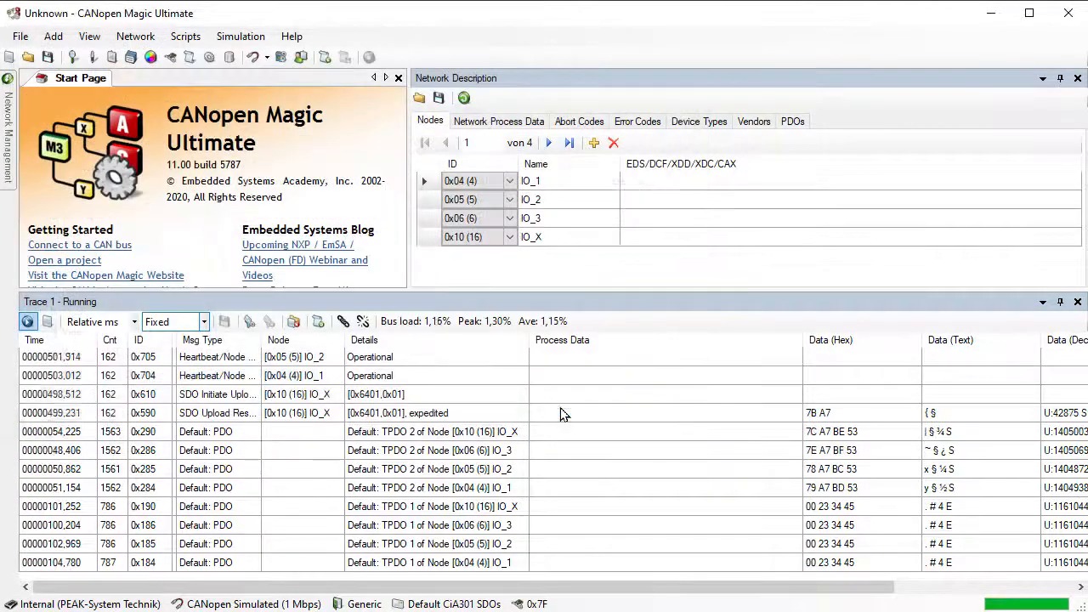
pyautogui.doubleClick(655, 211)
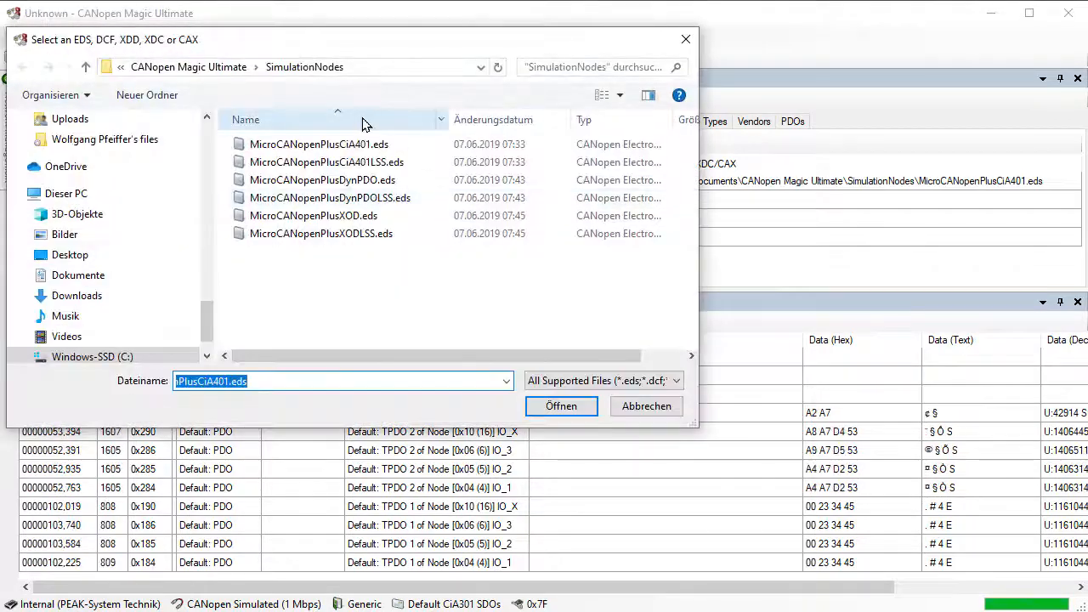
pyautogui.click(340, 147)
pyautogui.click(561, 406)
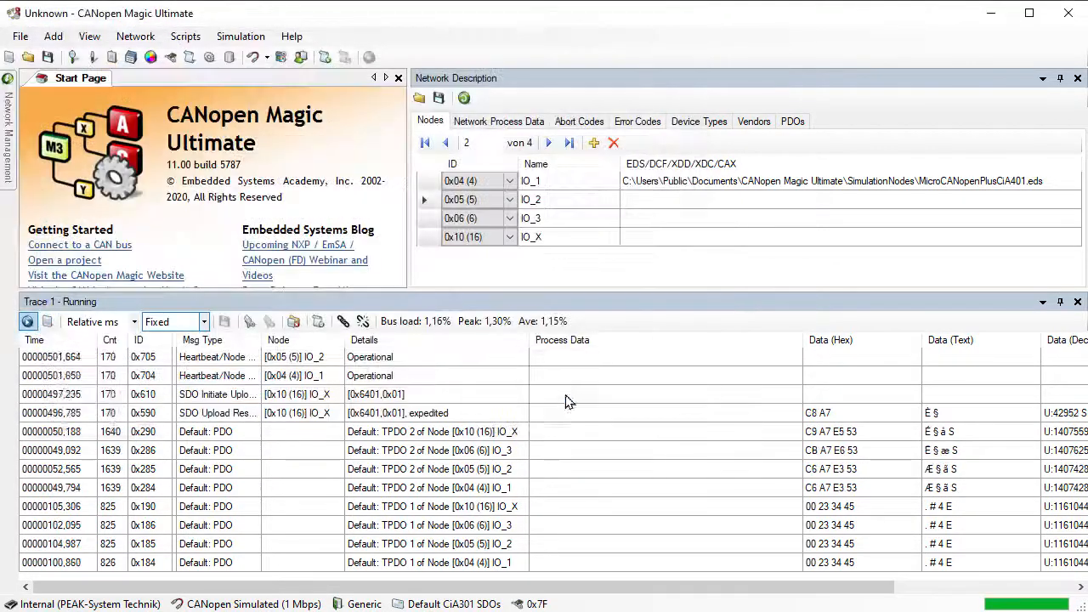
pyautogui.doubleClick(644, 219)
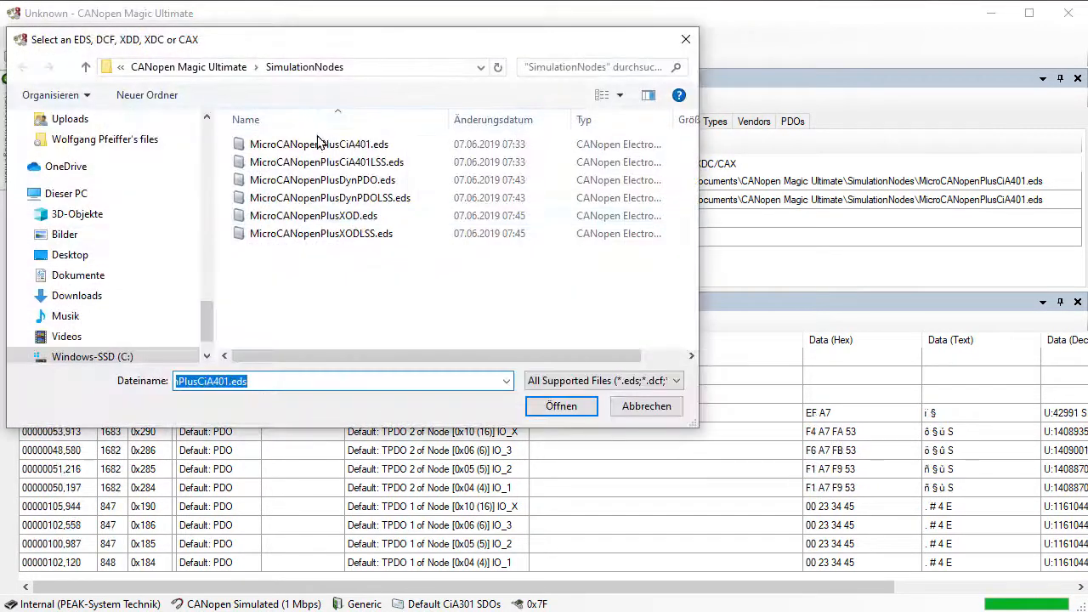
pyautogui.doubleClick(317, 146)
pyautogui.doubleClick(658, 238)
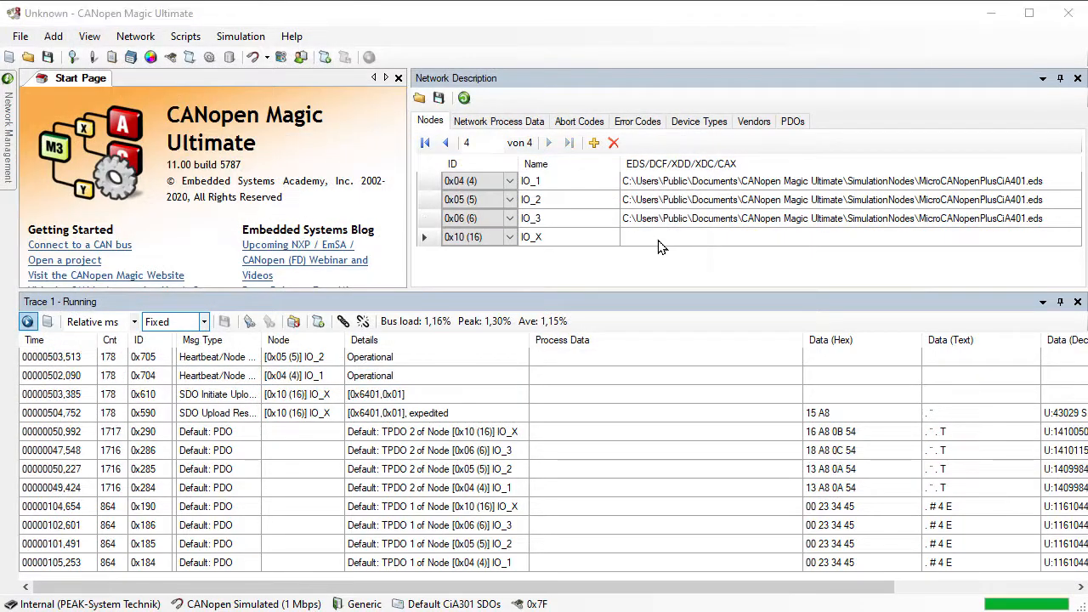
pyautogui.click(317, 144)
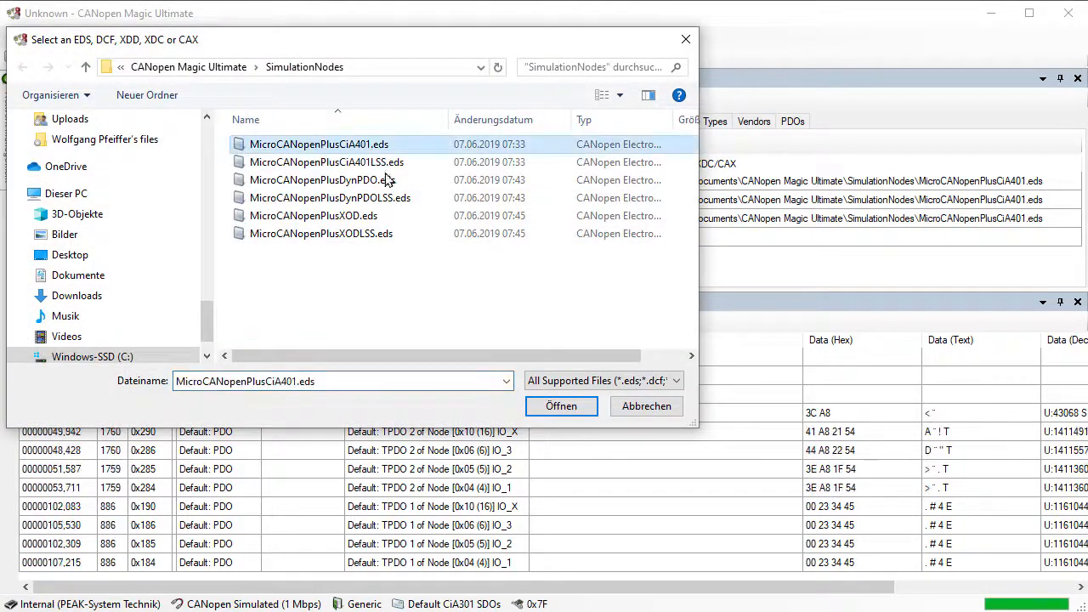
pyautogui.click(561, 406)
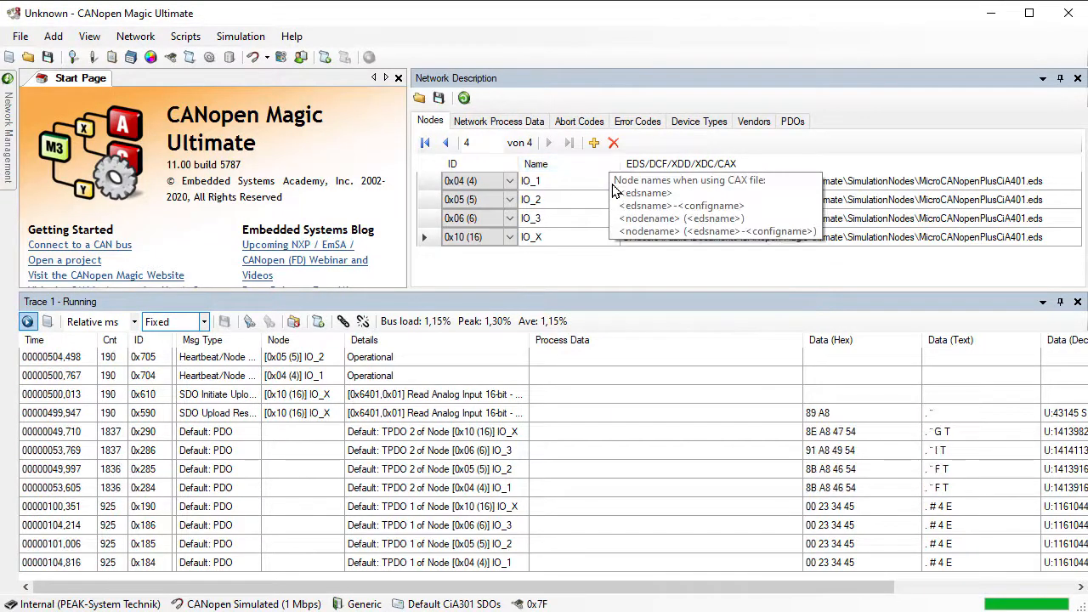
# Fill the network process data list with the PDO entries from the nodes' assigned EDS files
pyautogui.click(491, 124)
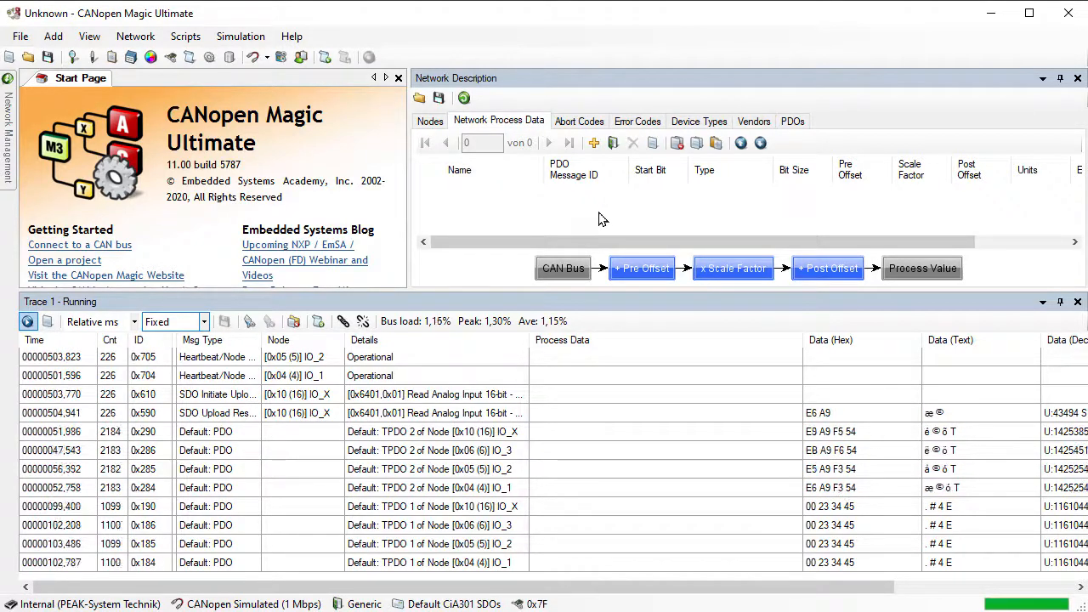
pyautogui.click(614, 145)
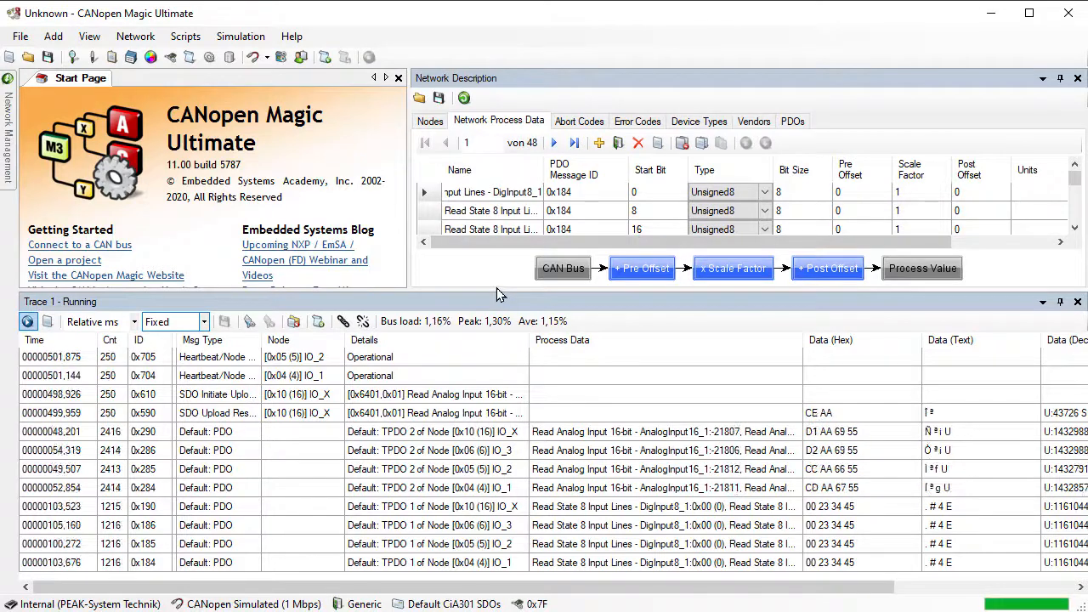
# Enlarge the process data list and shorten the name of the 0x284 analog input at start bit 0 to AnalogInput16_1
pyautogui.moveTo(500, 295); pyautogui.dragTo(501, 442)
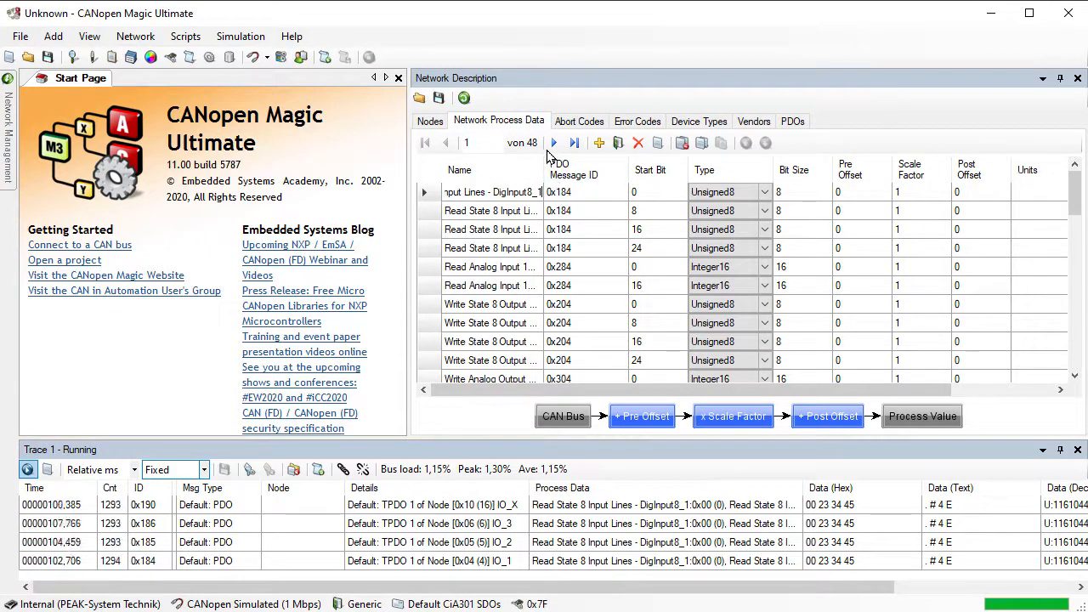
pyautogui.moveTo(543, 161); pyautogui.dragTo(634, 182)
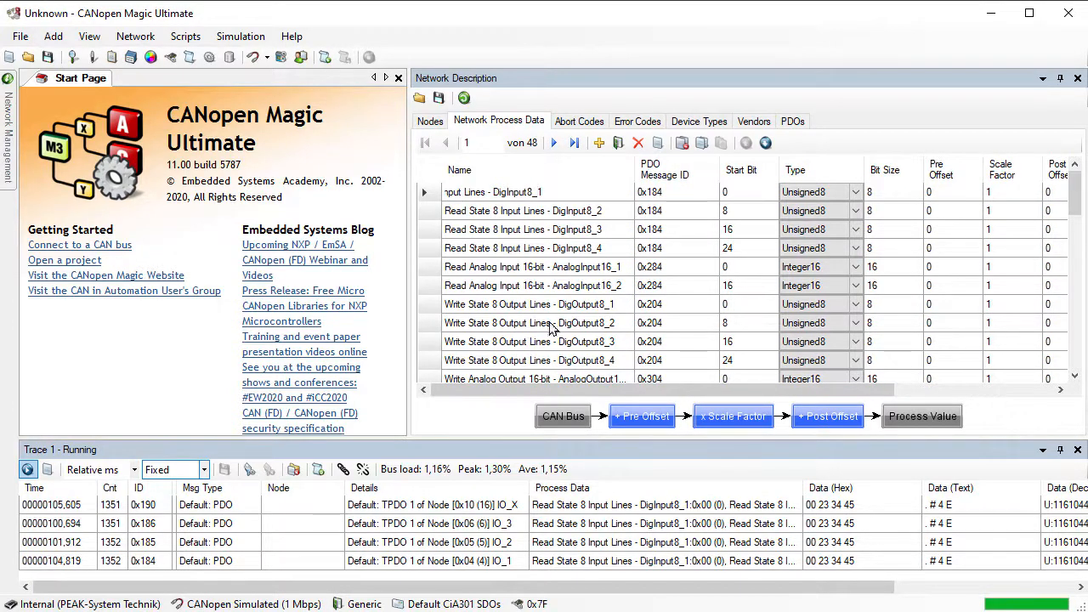
pyautogui.click(547, 268)
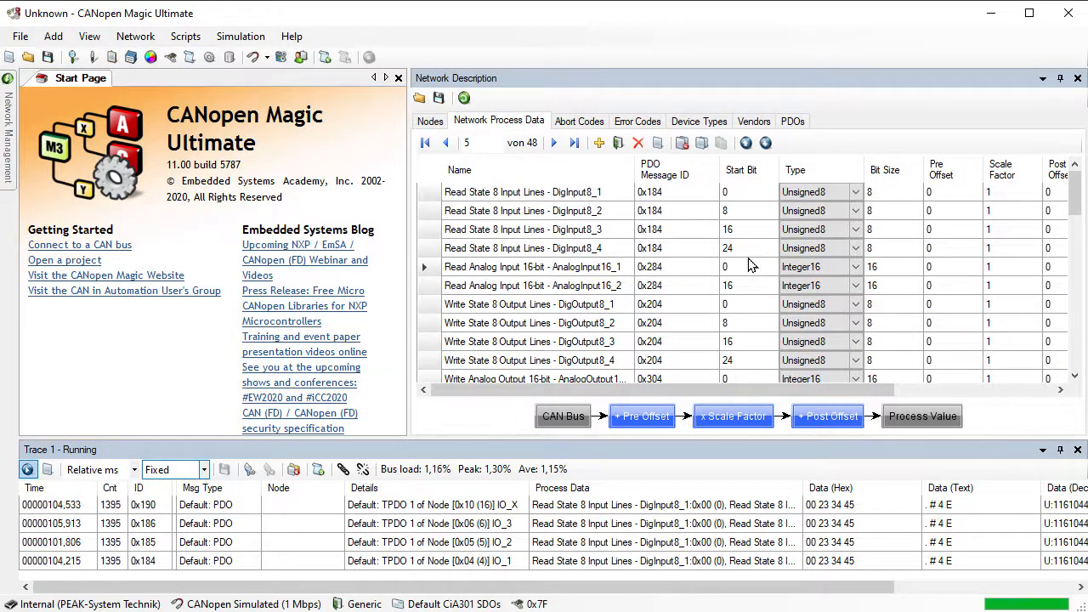
pyautogui.press('BackSpace')
pyautogui.press('BackSpace')
pyautogui.press('BackSpace')
pyautogui.press('BackSpace')
pyautogui.press('BackSpace')
pyautogui.press('BackSpace')
pyautogui.press('BackSpace')
pyautogui.press('BackSpace')
pyautogui.press('BackSpace')
pyautogui.press('BackSpace')
pyautogui.press('BackSpace')
pyautogui.press('BackSpace')
pyautogui.press('BackSpace')
pyautogui.press('BackSpace')
pyautogui.press('BackSpace')
pyautogui.press('BackSpace')
pyautogui.press('BackSpace')
pyautogui.press('BackSpace')
pyautogui.press('BackSpace')
pyautogui.press('BackSpace')
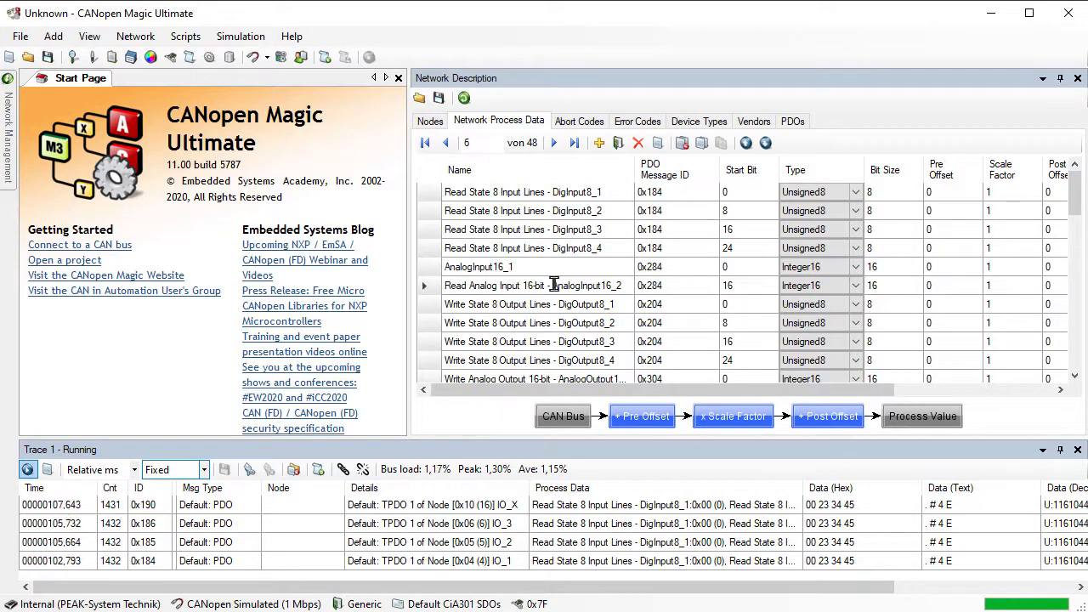
# Shorten the name of the 0x284 analog input at start bit 16 to AnalogInput16_2
pyautogui.press('BackSpace')
pyautogui.press('BackSpace')
pyautogui.press('BackSpace')
pyautogui.press('BackSpace')
pyautogui.press('BackSpace')
pyautogui.press('BackSpace')
pyautogui.press('BackSpace')
pyautogui.press('BackSpace')
pyautogui.press('BackSpace')
pyautogui.press('BackSpace')
pyautogui.press('BackSpace')
pyautogui.press('BackSpace')
pyautogui.press('BackSpace')
pyautogui.press('BackSpace')
pyautogui.press('BackSpace')
pyautogui.press('BackSpace')
pyautogui.press('BackSpace')
pyautogui.press('BackSpace')
pyautogui.press('BackSpace')
pyautogui.press('BackSpace')
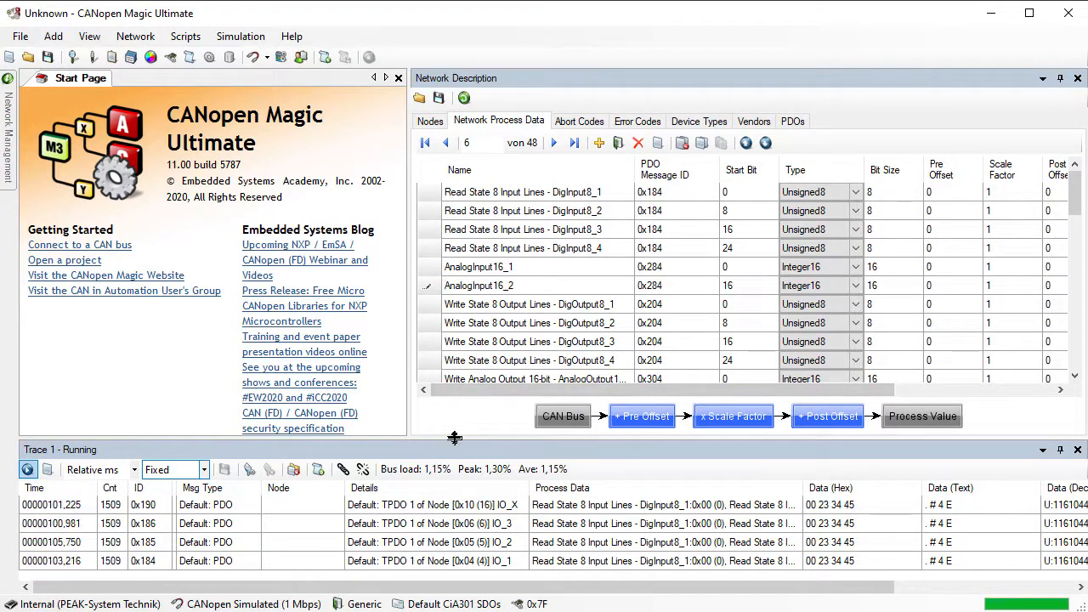
# Commit the second analog input's name and check the interpreted process data of message 0x284 in the trace
pyautogui.moveTo(455, 438)
pyautogui.mouseDown()
pyautogui.moveTo(510, 294)
pyautogui.moveTo(507, 221)
pyautogui.mouseUp()
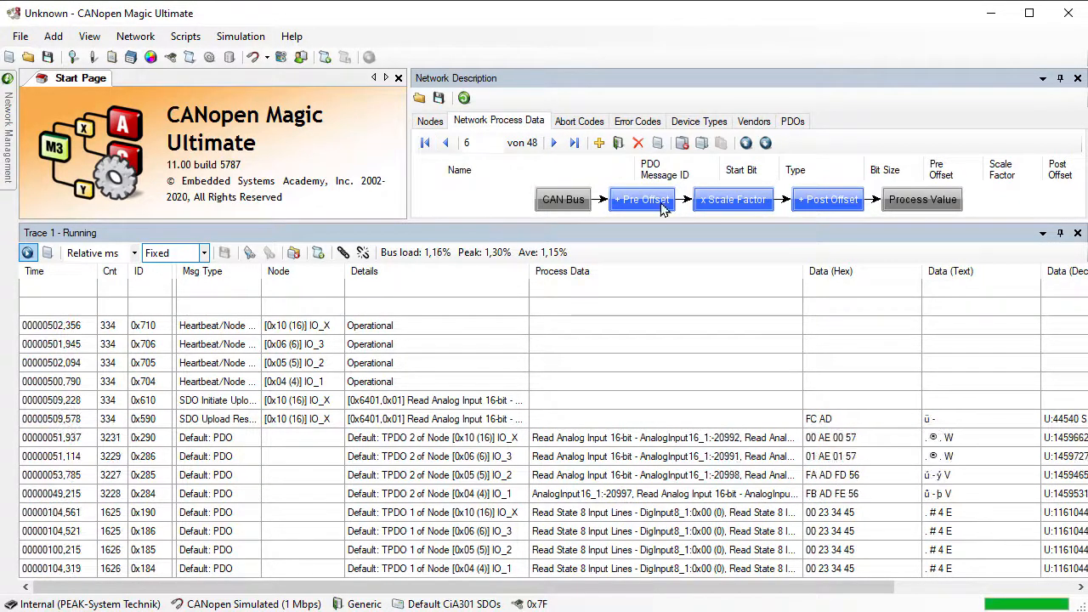
pyautogui.moveTo(505, 221); pyautogui.dragTo(522, 360)
pyautogui.click(534, 273)
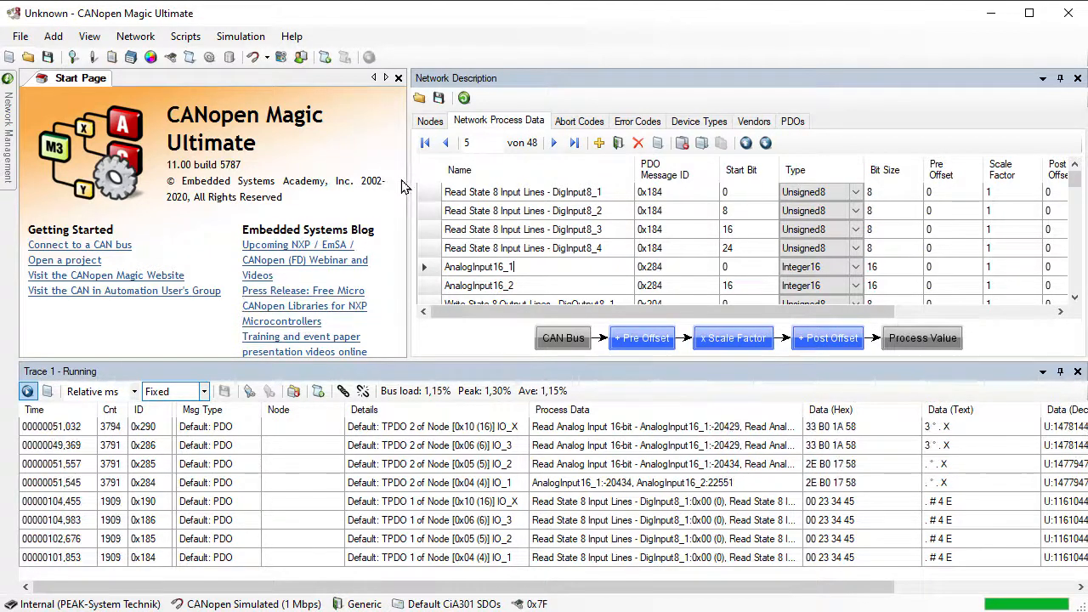
# Widen the start page area and open an object dictionary read for node 0x10 (IO_X)
pyautogui.moveTo(410, 174); pyautogui.dragTo(484, 178)
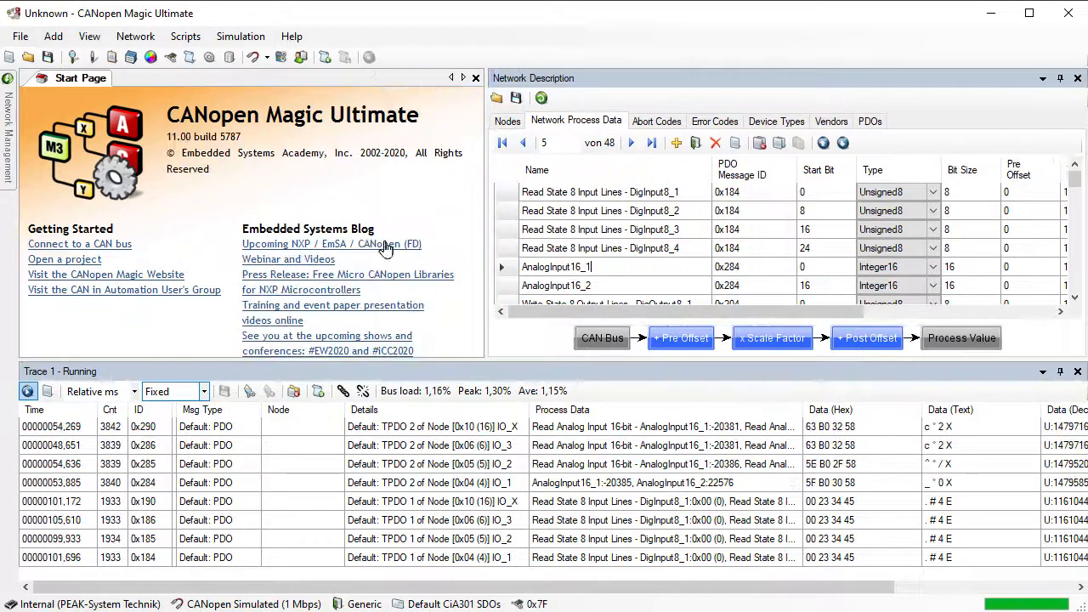
pyautogui.click(72, 56)
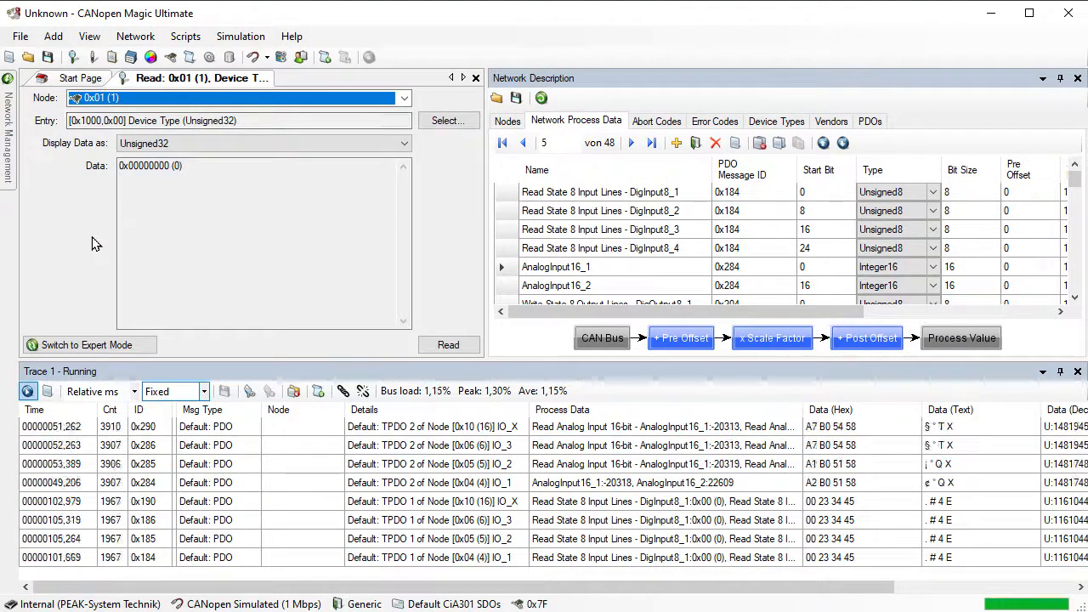
pyautogui.click(405, 98)
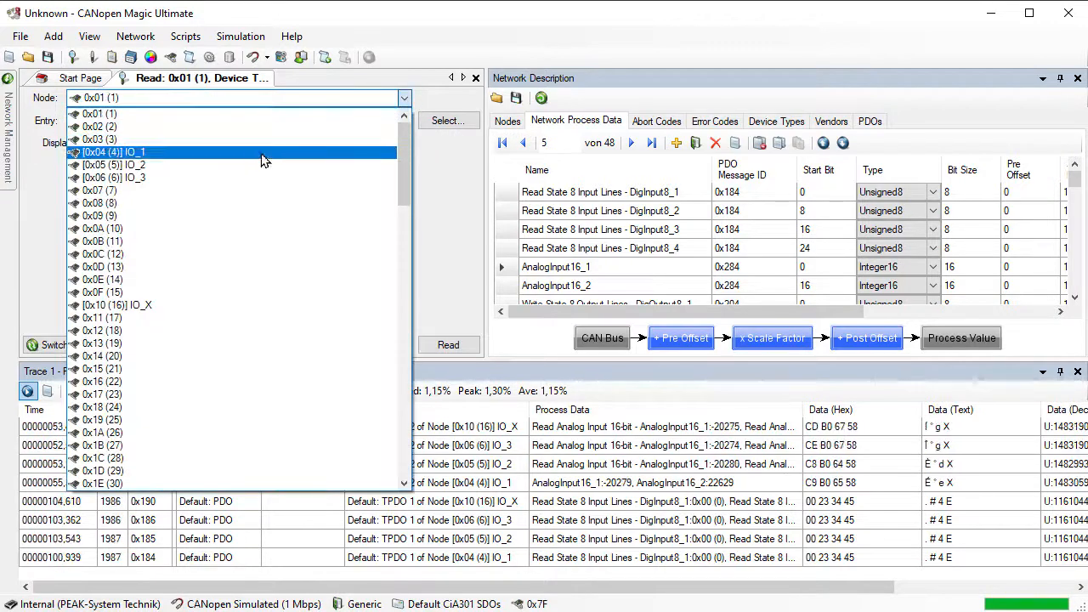
pyautogui.click(189, 307)
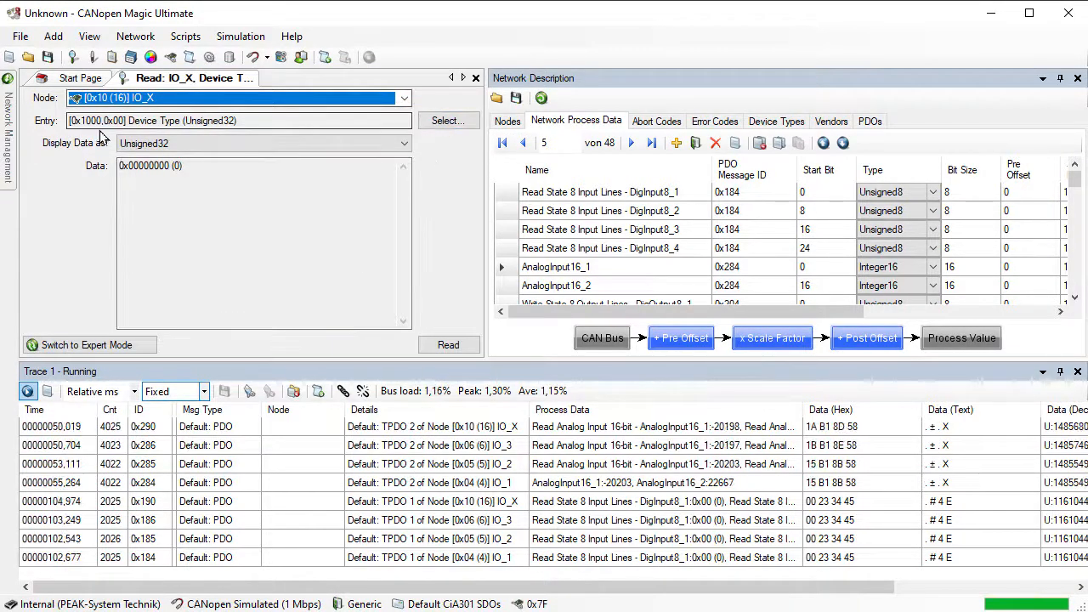
# Choose the manufacturer-specific entry 0x2010 32ByteBuffer and read its data from the node
pyautogui.click(448, 123)
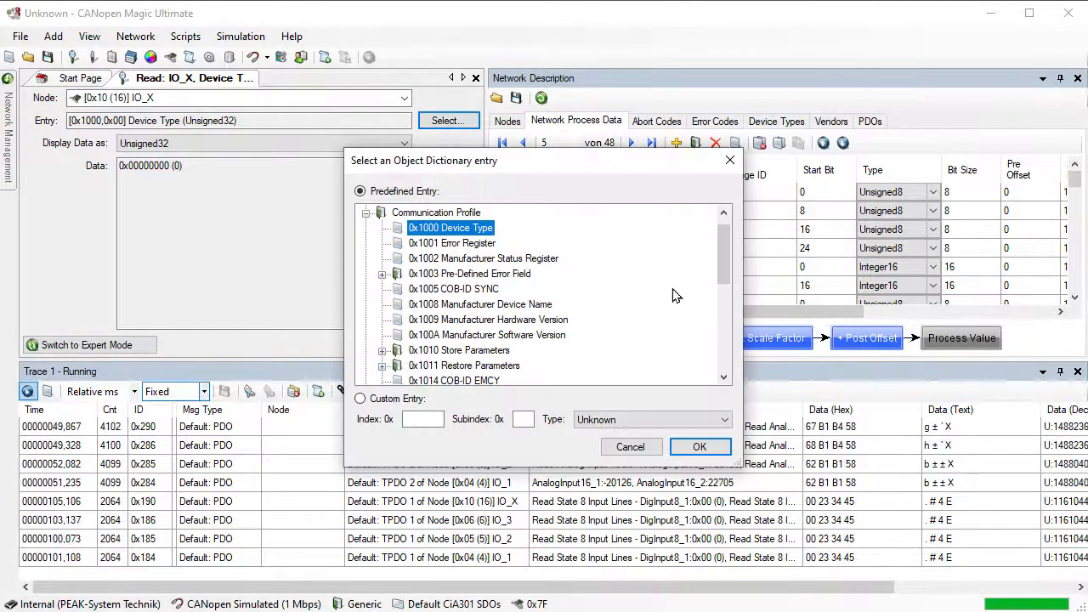
pyautogui.moveTo(723, 254); pyautogui.dragTo(736, 353)
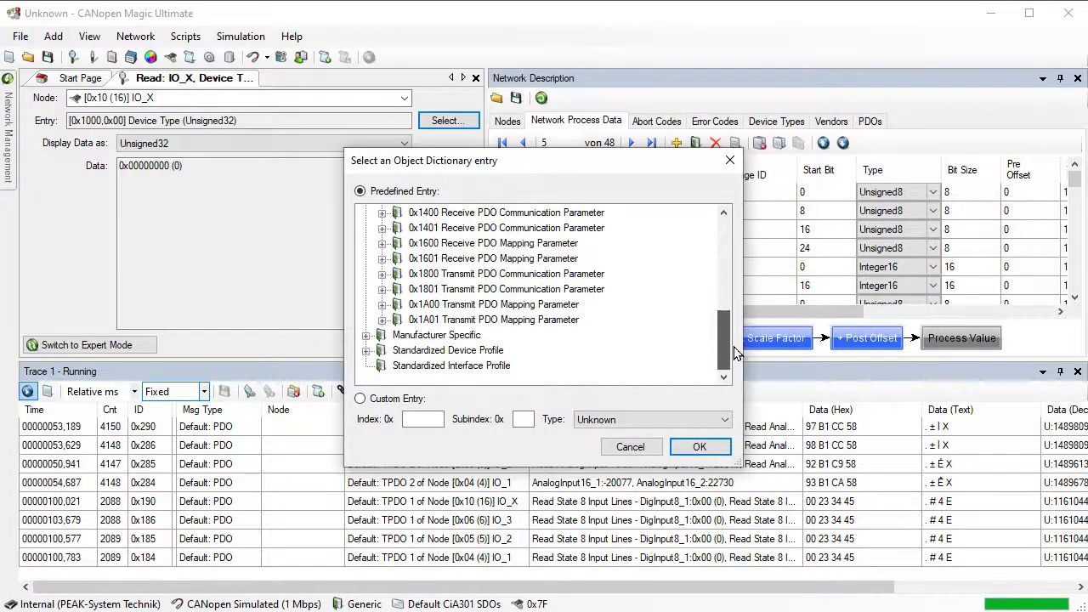
pyautogui.click(366, 351)
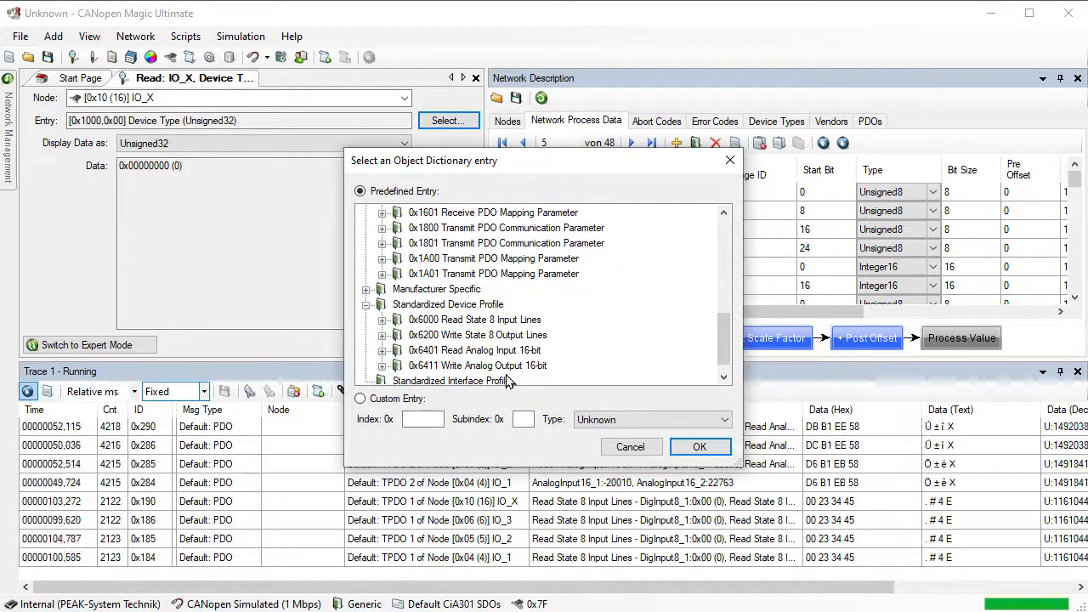
pyautogui.click(366, 289)
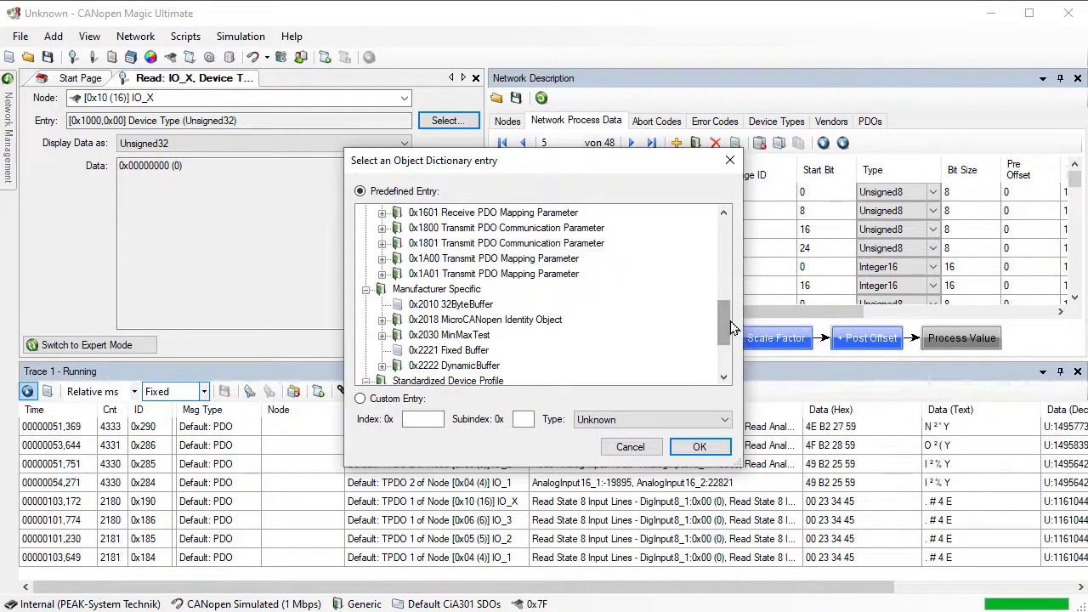
pyautogui.scroll(-1, 731, 323)
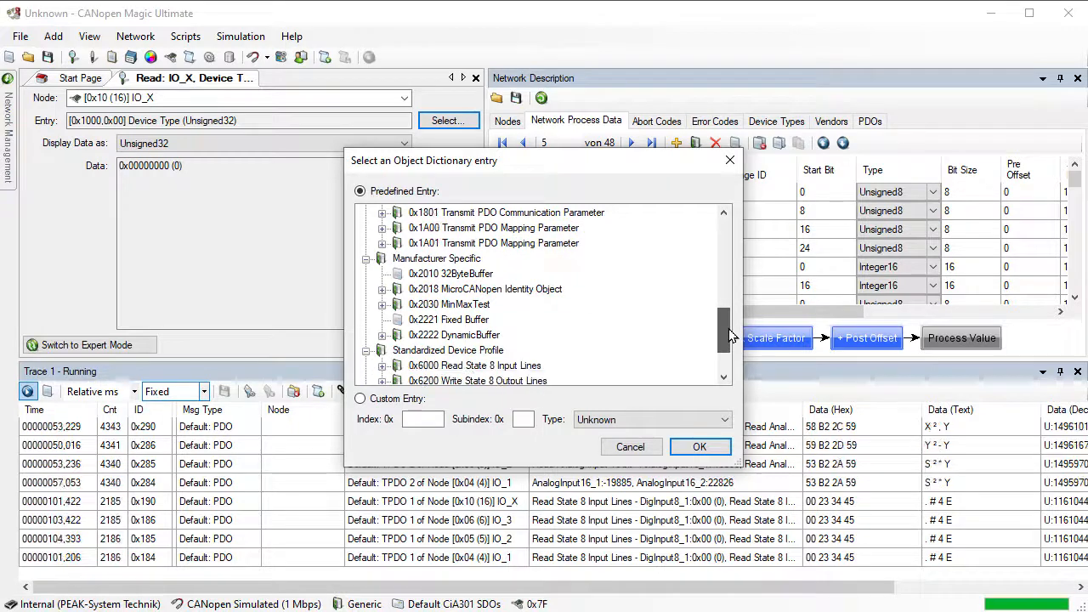
pyautogui.click(467, 275)
pyautogui.click(699, 446)
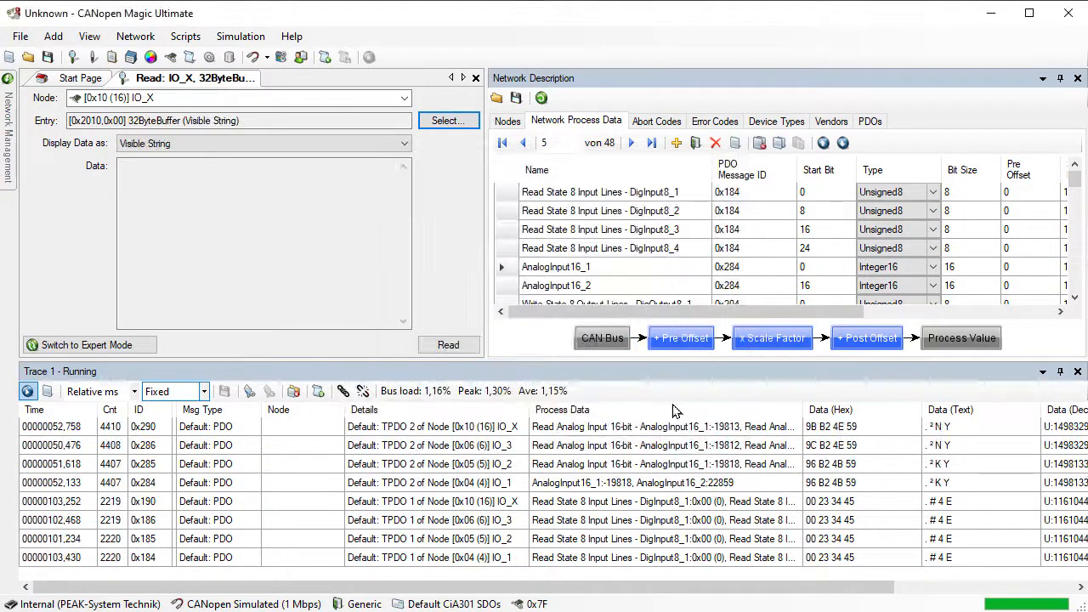
pyautogui.click(449, 344)
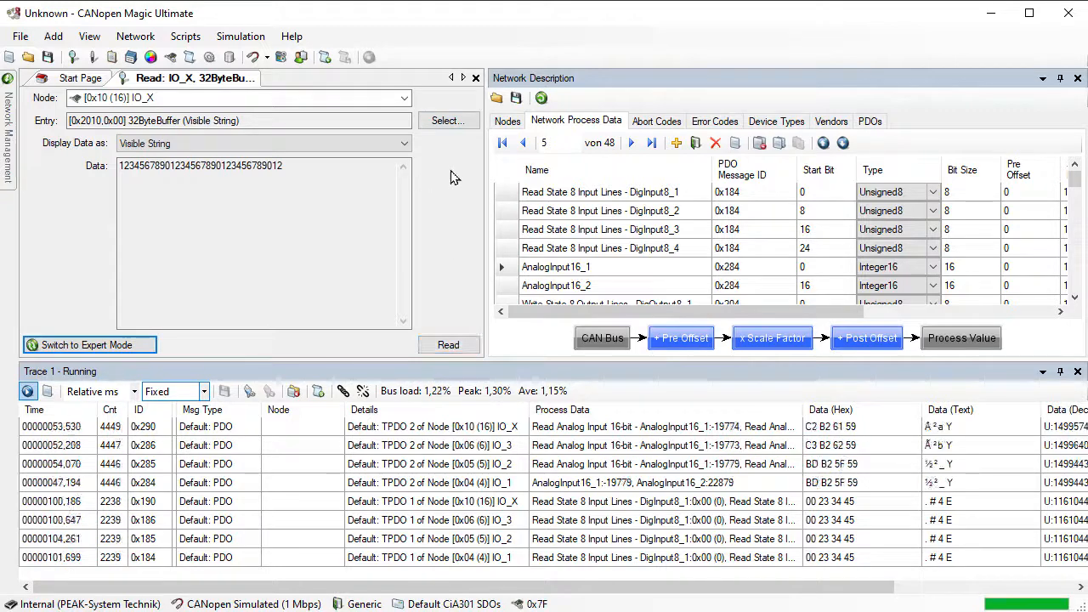